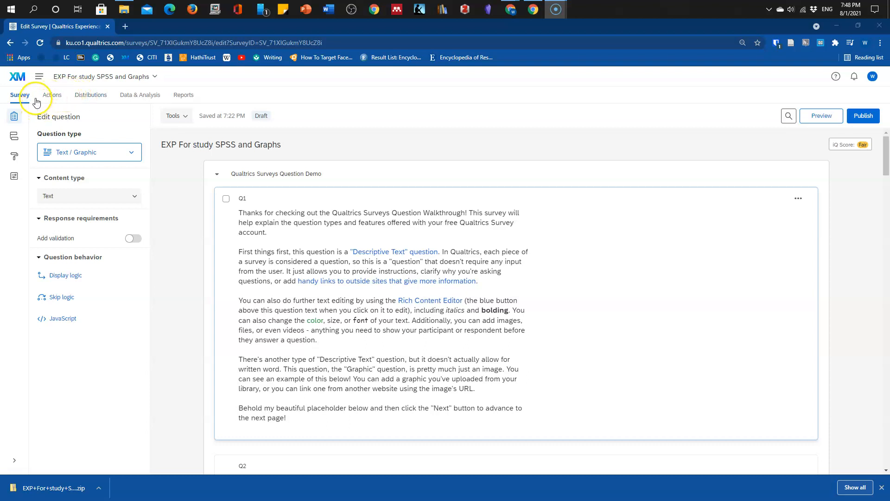
Export the survey's response data as a zip-compressed SPSS file with all fields and download it.
{"action": "left_click", "coordinate": [127, 97]}
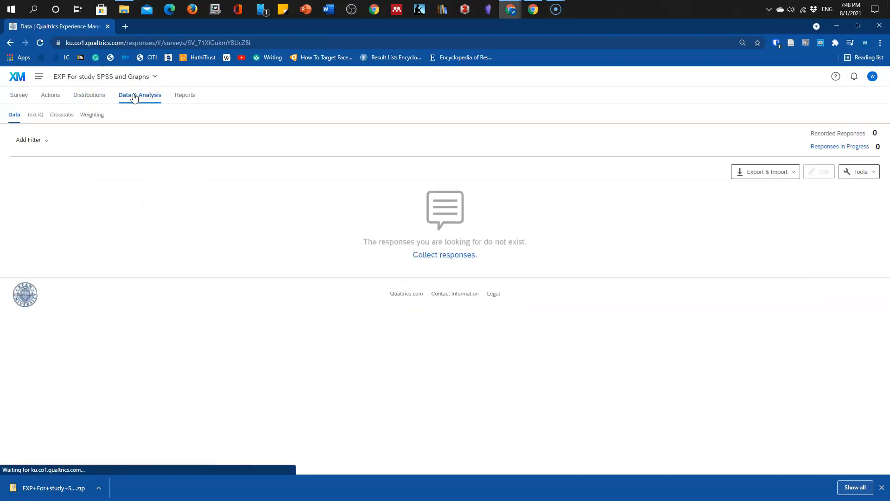
{"action": "left_click", "coordinate": [781, 174]}
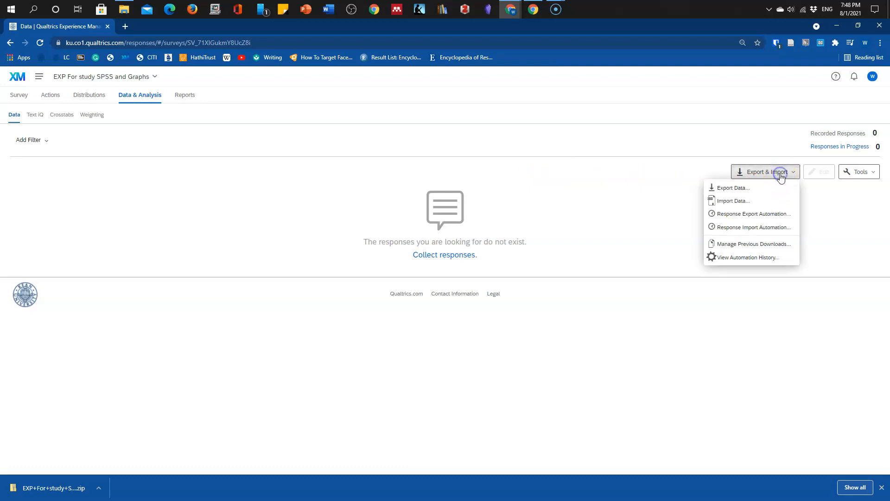
{"action": "left_click", "coordinate": [728, 188]}
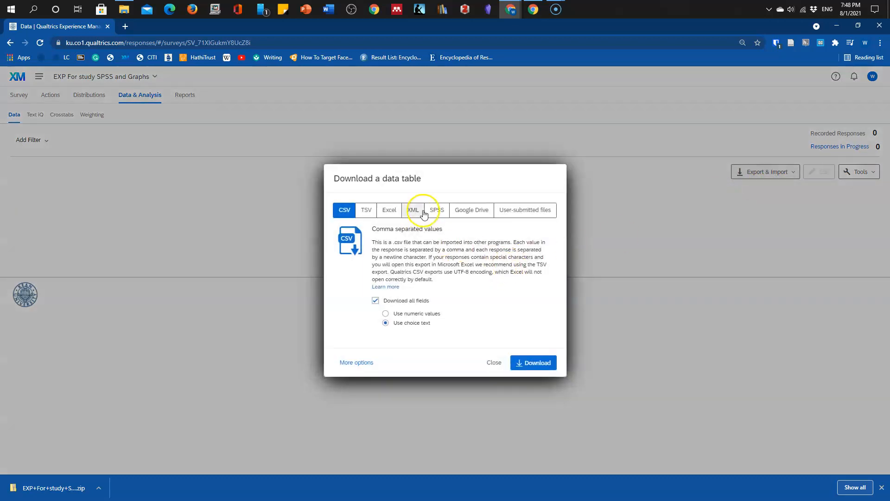
{"action": "left_click", "coordinate": [437, 212]}
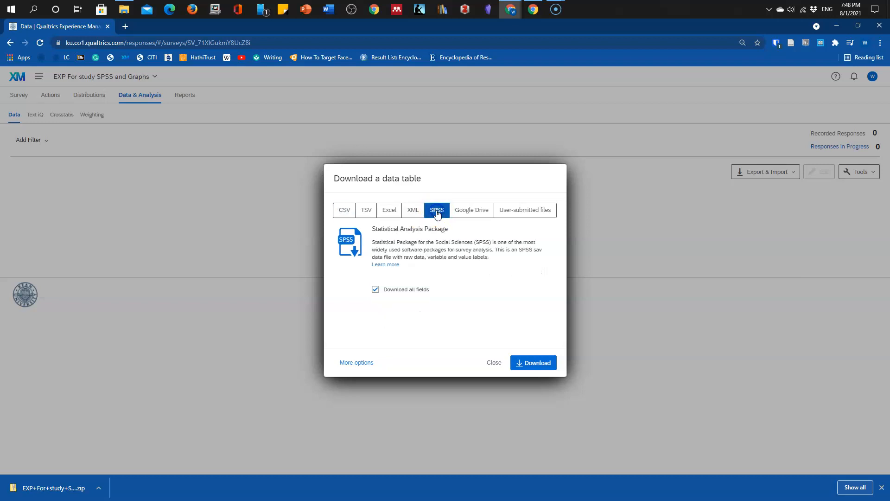
{"action": "left_click", "coordinate": [373, 366]}
{"action": "left_click", "coordinate": [490, 346]}
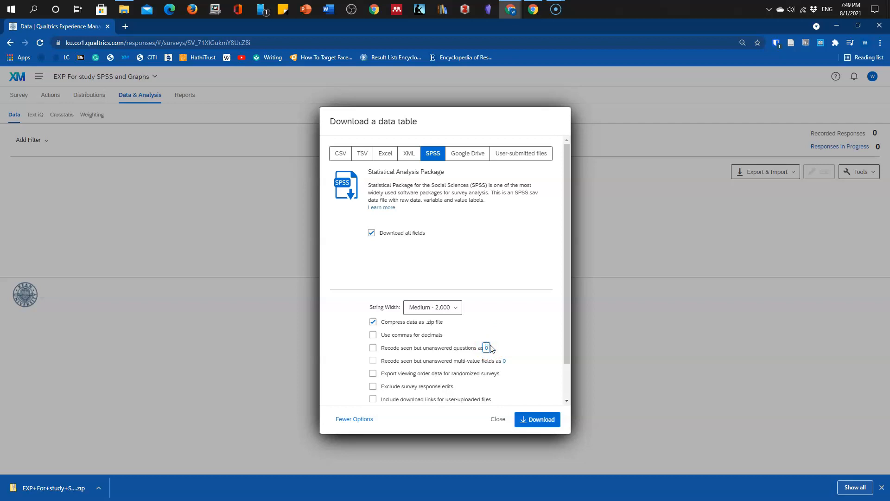
{"action": "scroll", "coordinate": [537, 320], "scroll_direction": "down", "scroll_amount": 1}
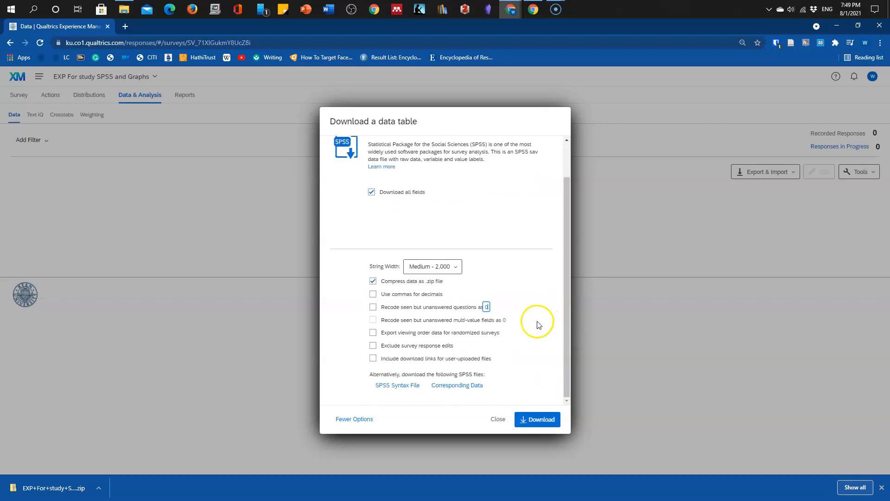
{"action": "left_click", "coordinate": [548, 419]}
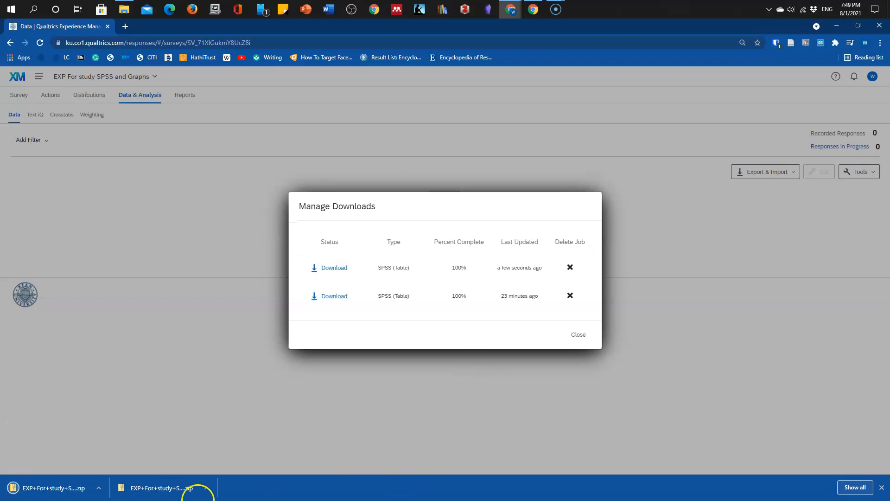
Show the newly exported survey zip in the Downloads folder and cut it for moving.
{"action": "left_click", "coordinate": [74, 496]}
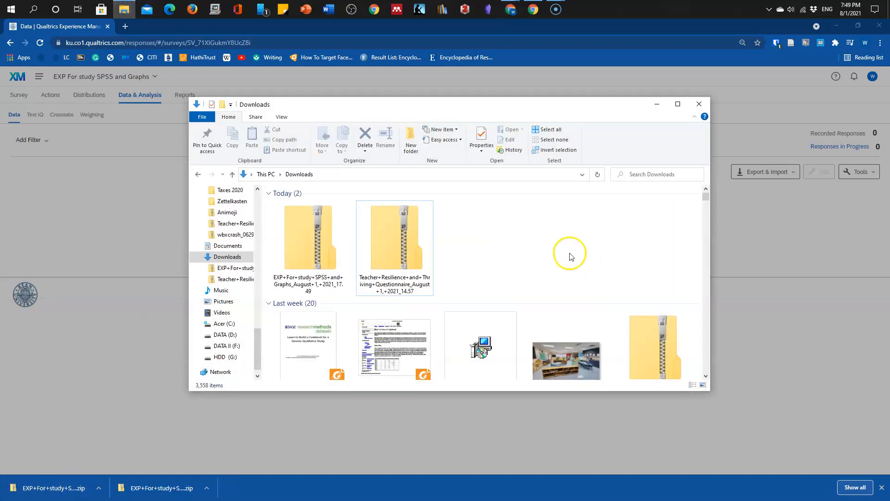
{"action": "left_click", "coordinate": [321, 265]}
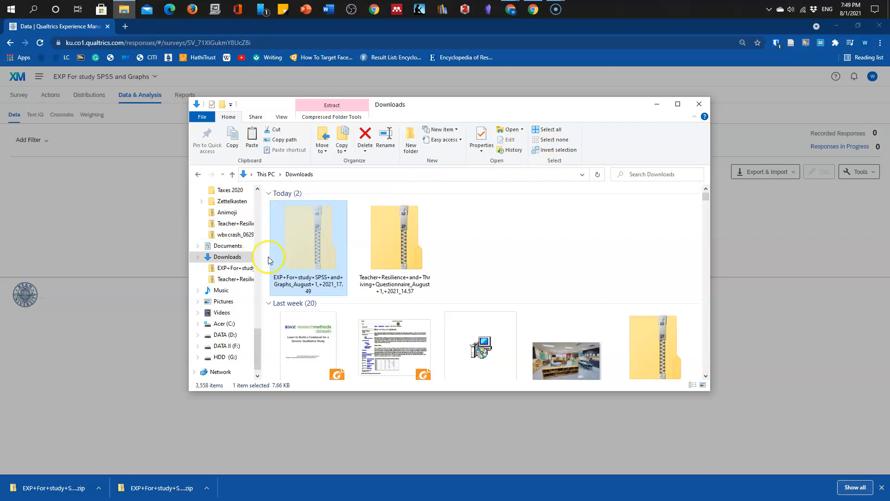
Create a new folder named "EXP SpSS 2" on the Desktop.
{"action": "left_click_drag", "start_coordinate": [256, 345], "coordinate": [258, 181]}
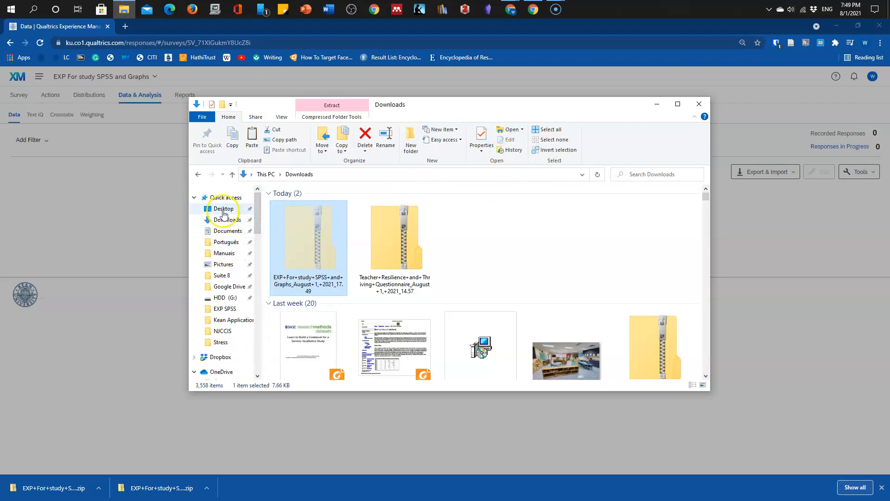
{"action": "left_click", "coordinate": [223, 208]}
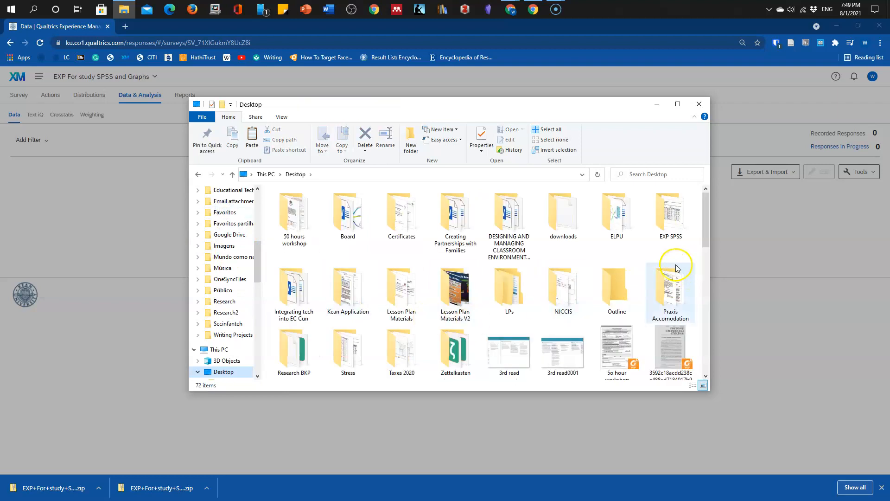
{"action": "right_click", "coordinate": [634, 256]}
{"action": "left_click", "coordinate": [671, 366]}
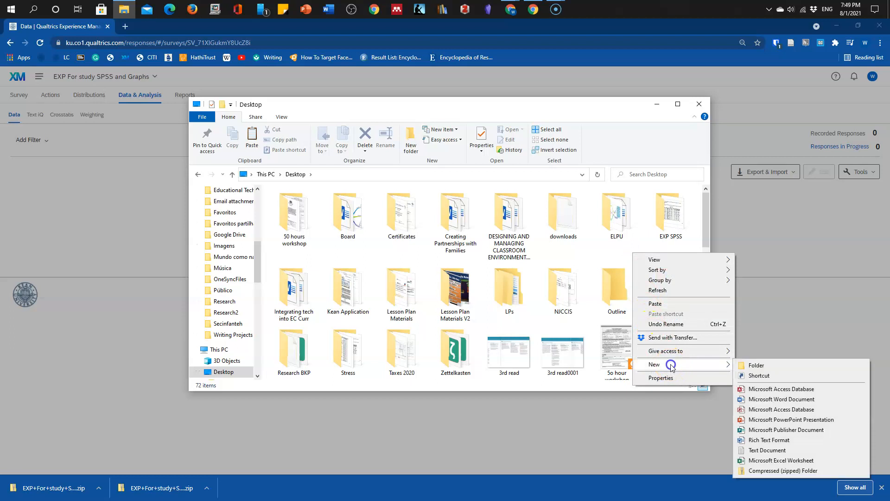
{"action": "left_click", "coordinate": [757, 366]}
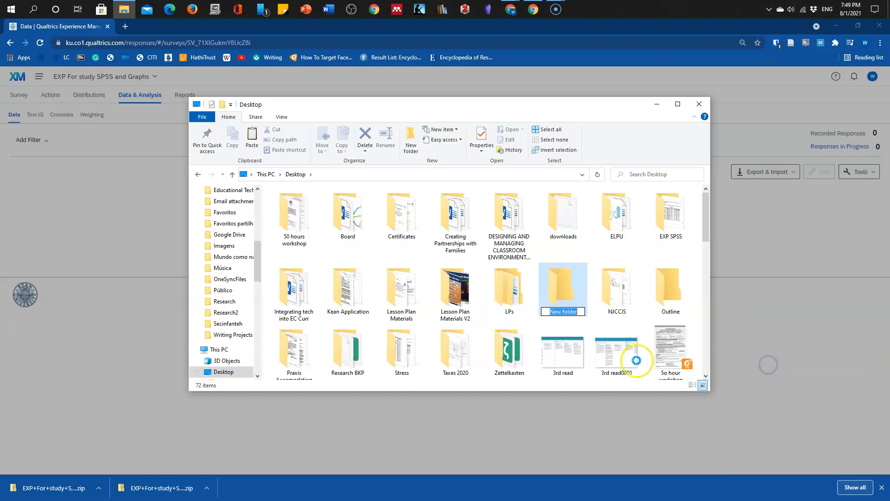
{"action": "type", "text": "EXP SpSS 2"}
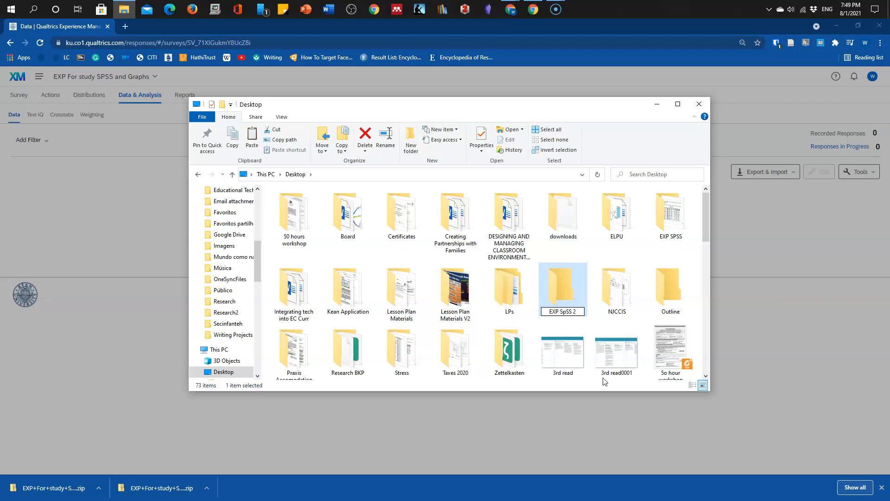
{"action": "key", "text": "Return"}
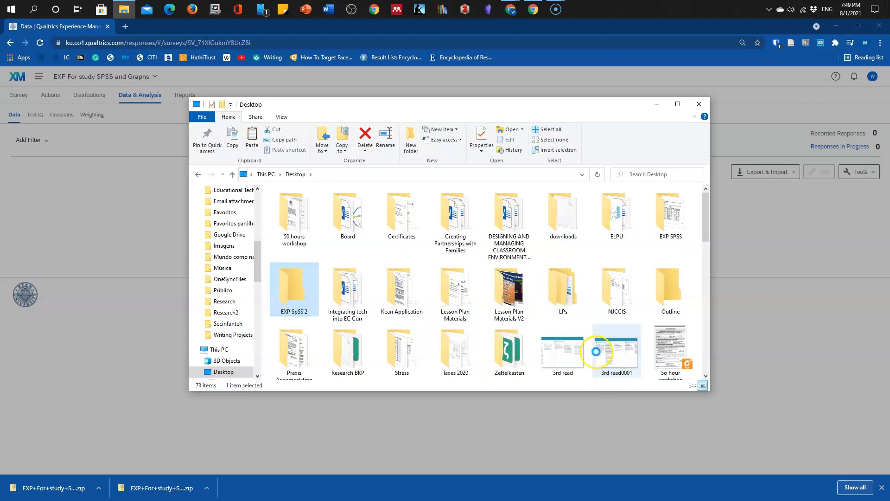
Paste the cut survey zip file into the EXP SpSS 2 folder.
{"action": "double_click", "coordinate": [295, 283]}
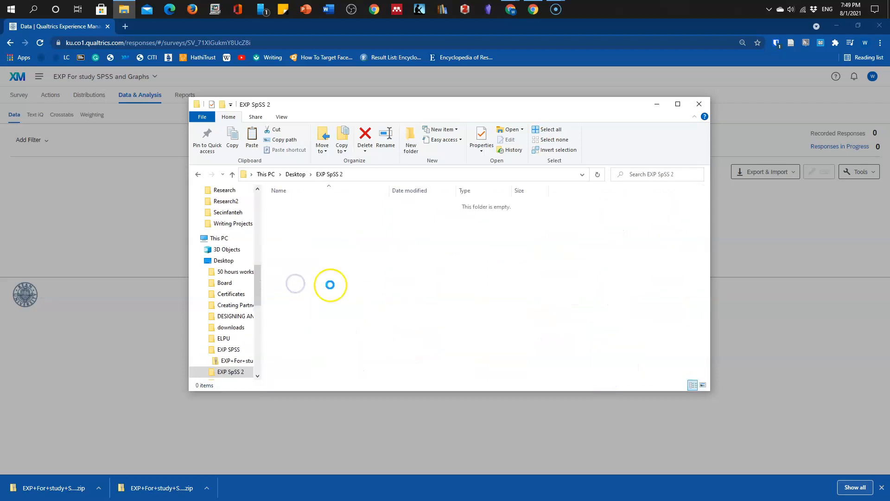
{"action": "key", "text": "ctrl+v"}
{"action": "left_click", "coordinate": [394, 280]}
Open the .sav data file from the zip in SPSS Statistics, check its data view and return to the variable view.
{"action": "left_click", "coordinate": [306, 213]}
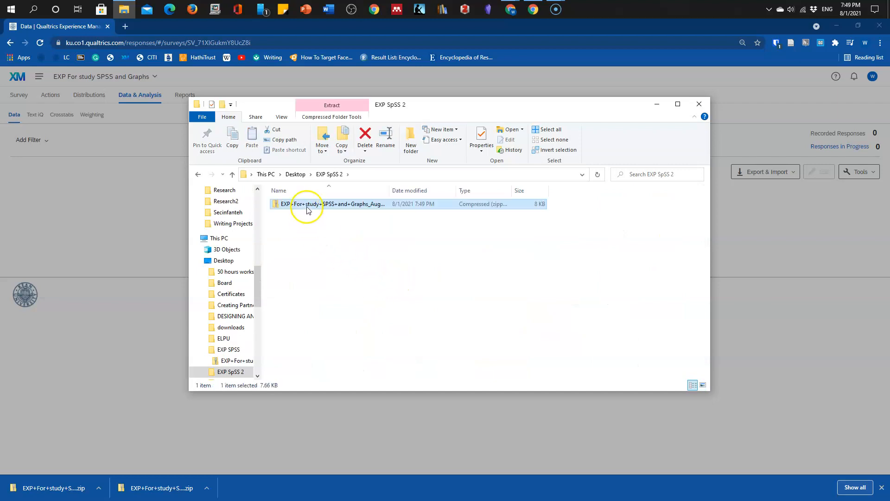
{"action": "double_click", "coordinate": [307, 207]}
{"action": "double_click", "coordinate": [306, 207]}
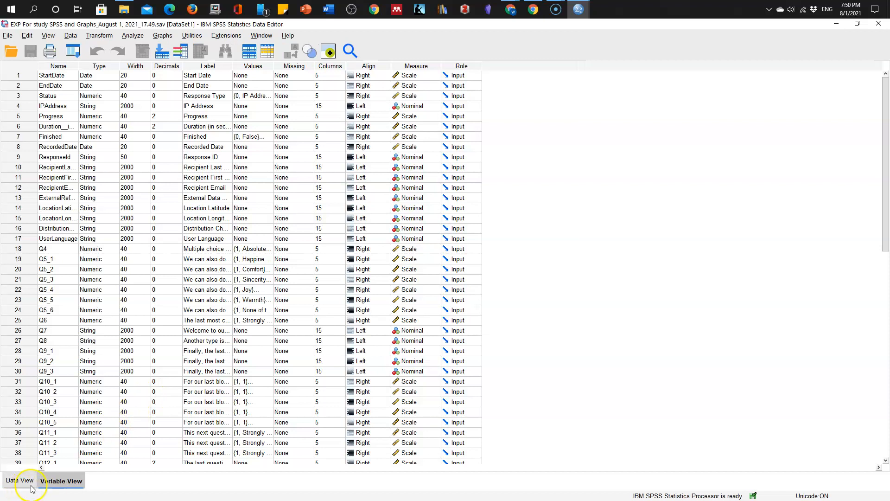
{"action": "left_click", "coordinate": [29, 485]}
{"action": "left_click", "coordinate": [59, 485]}
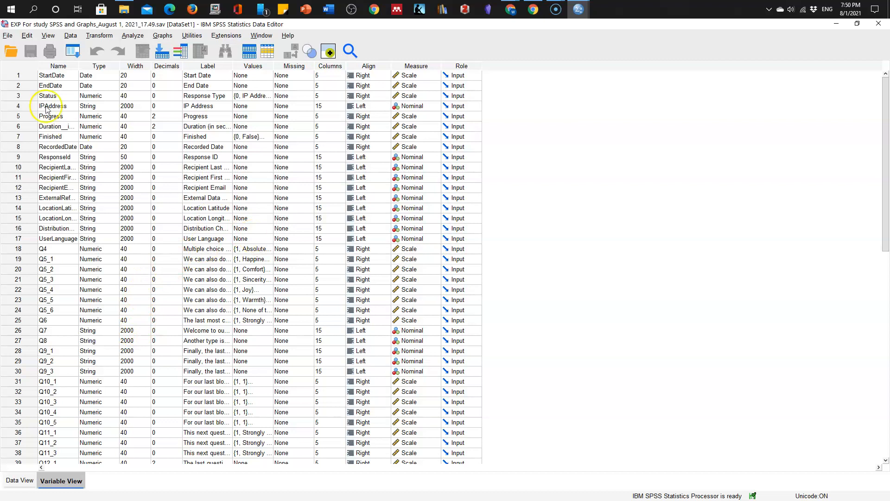
Display the data file information for the working file and bring the output viewer window to the front.
{"action": "left_click", "coordinate": [6, 36]}
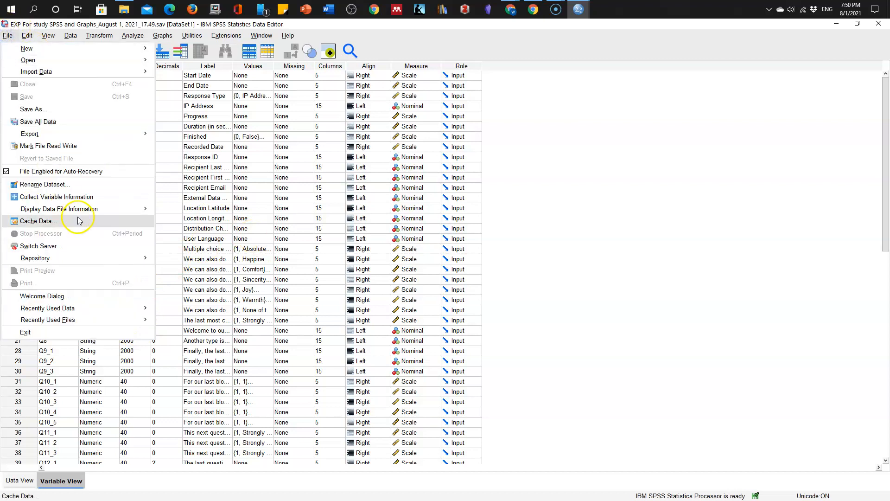
{"action": "mouse_move", "coordinate": [74, 211]}
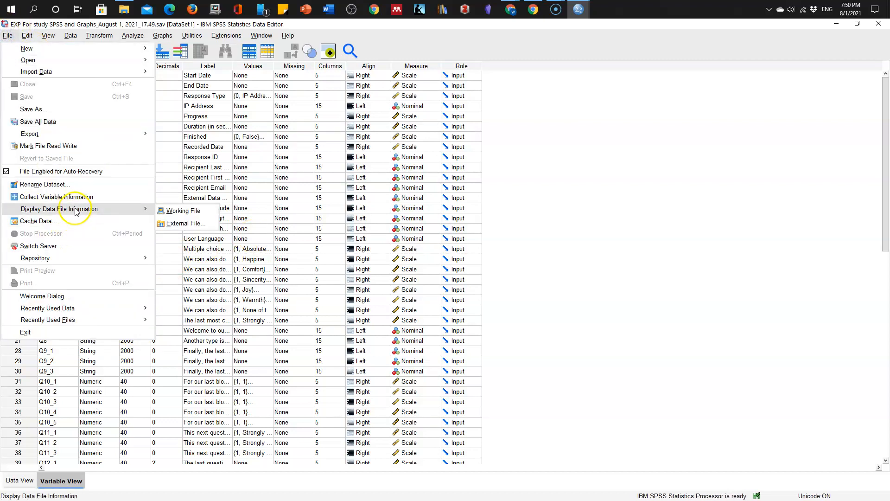
{"action": "left_click", "coordinate": [190, 213]}
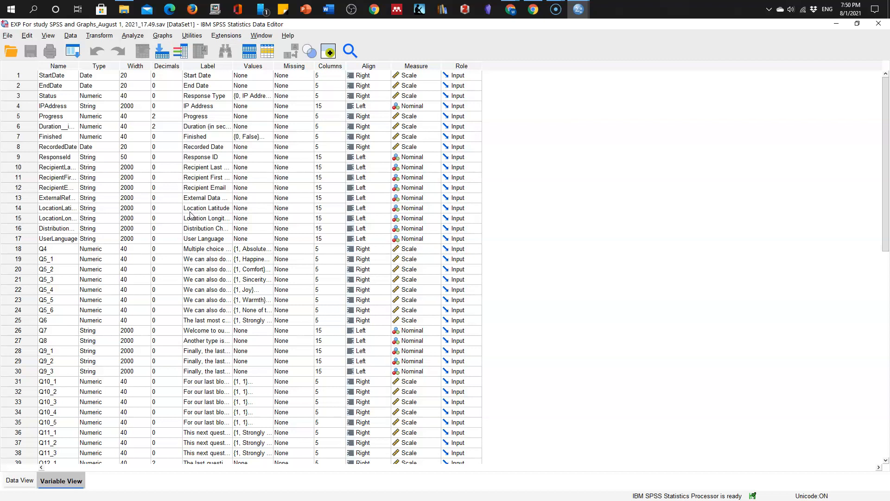
{"action": "scroll", "coordinate": [432, 234], "scroll_direction": "down", "scroll_amount": 5}
{"action": "scroll", "coordinate": [431, 235], "scroll_direction": "up", "scroll_amount": 5}
{"action": "left_click", "coordinate": [578, 9]}
{"action": "left_click", "coordinate": [626, 72]}
{"action": "left_click", "coordinate": [578, 9]}
{"action": "left_click", "coordinate": [496, 69]}
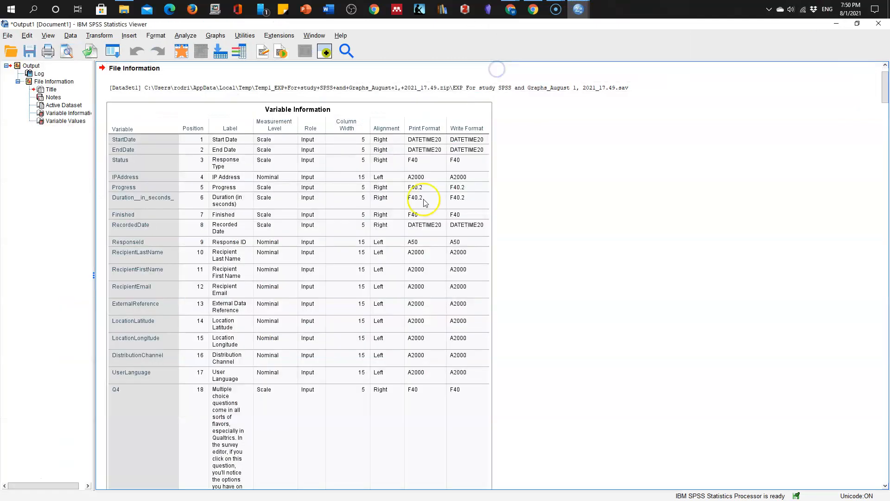
Look over the Variable Information table and select the entire output, including all File Information items.
{"action": "scroll", "coordinate": [279, 269], "scroll_direction": "up", "scroll_amount": 1}
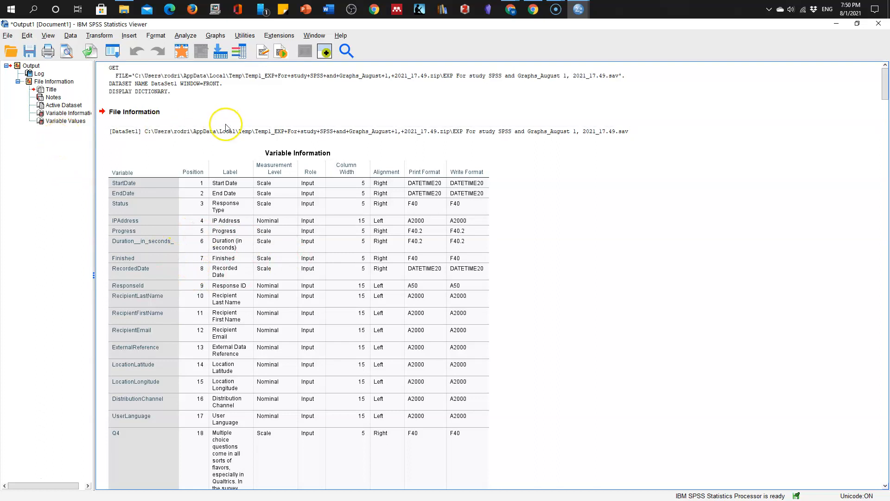
{"action": "scroll", "coordinate": [280, 195], "scroll_direction": "down", "scroll_amount": 3}
{"action": "scroll", "coordinate": [280, 195], "scroll_direction": "down", "scroll_amount": 3}
{"action": "scroll", "coordinate": [283, 190], "scroll_direction": "up", "scroll_amount": 6}
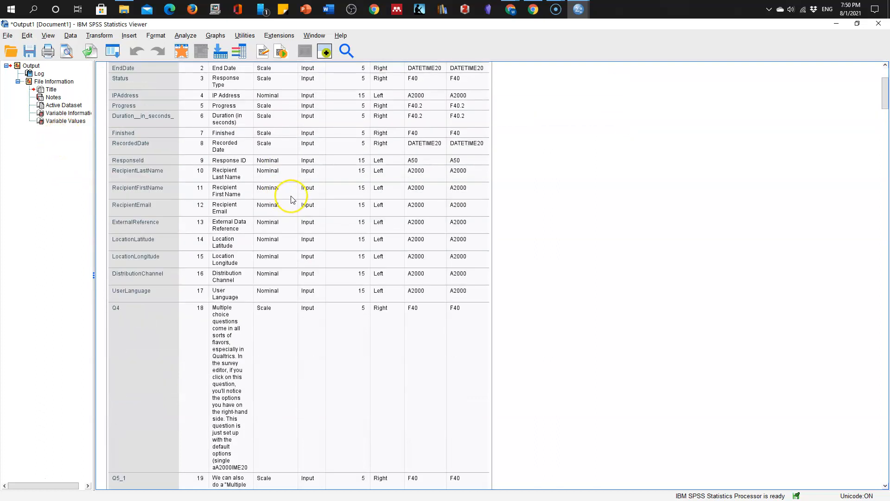
{"action": "left_click", "coordinate": [31, 65]}
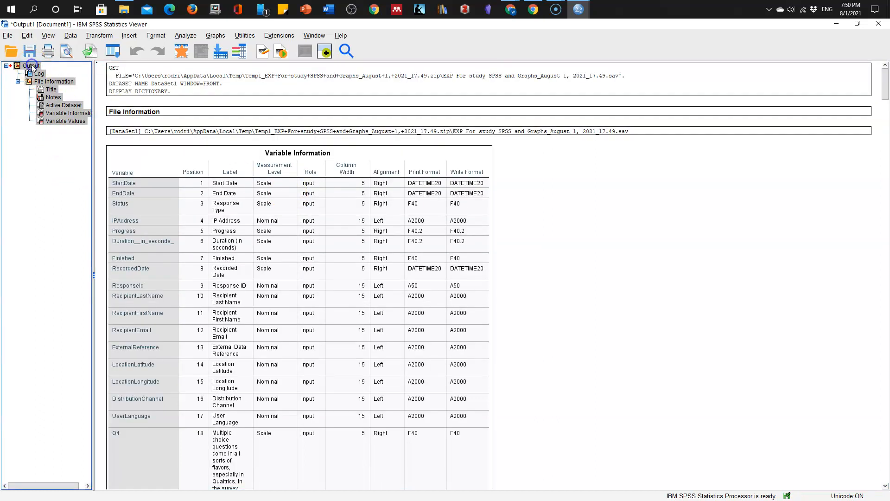
{"action": "scroll", "coordinate": [588, 243], "scroll_direction": "down", "scroll_amount": 5}
{"action": "scroll", "coordinate": [586, 242], "scroll_direction": "up", "scroll_amount": 5}
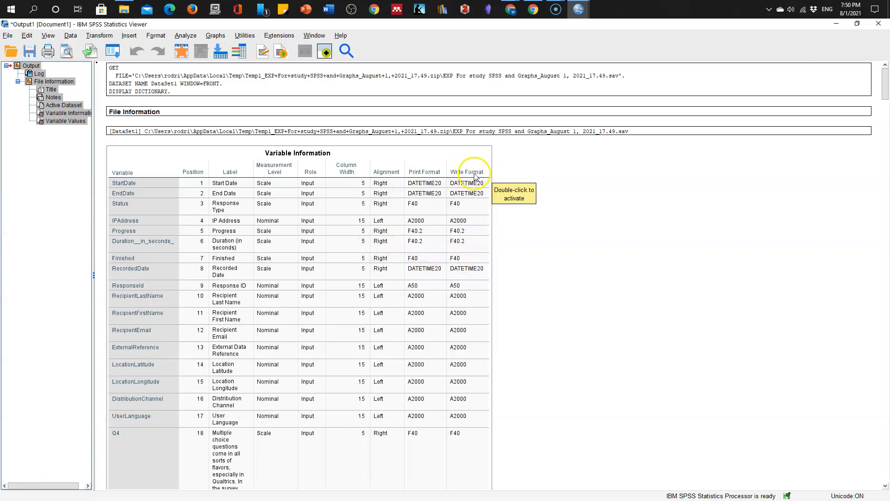
{"action": "left_click", "coordinate": [378, 175]}
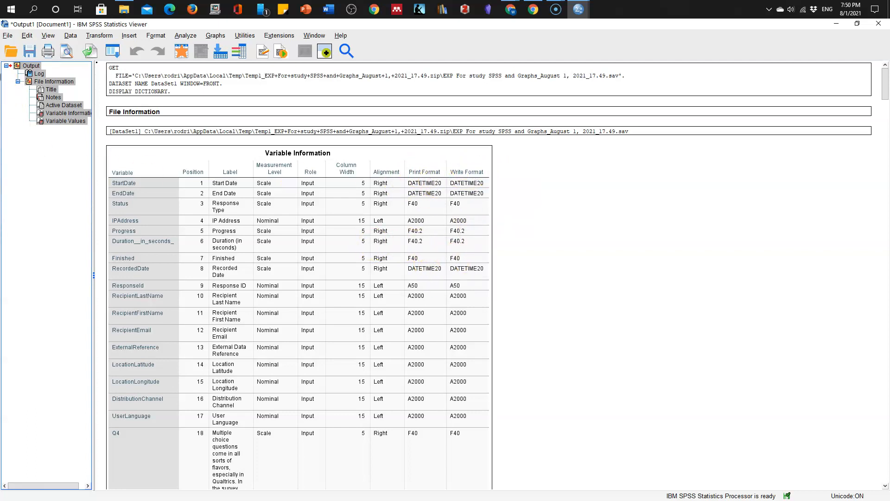
Set the output's page setup to 0.5 inch margins on all four sides and landscape orientation.
{"action": "left_click", "coordinate": [8, 35]}
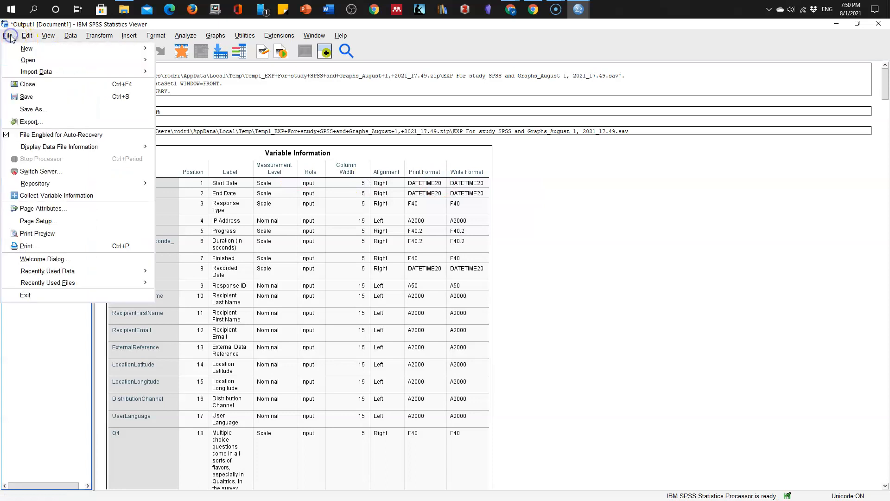
{"action": "left_click", "coordinate": [73, 221]}
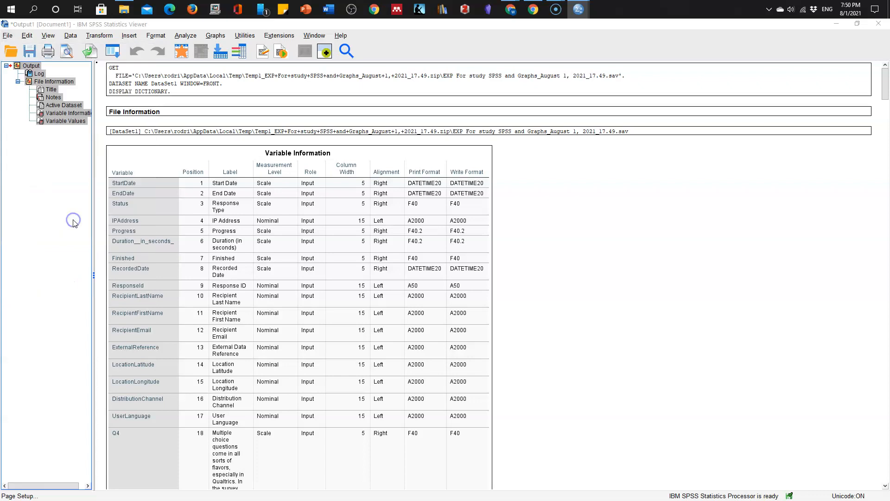
{"action": "left_click", "coordinate": [124, 171]}
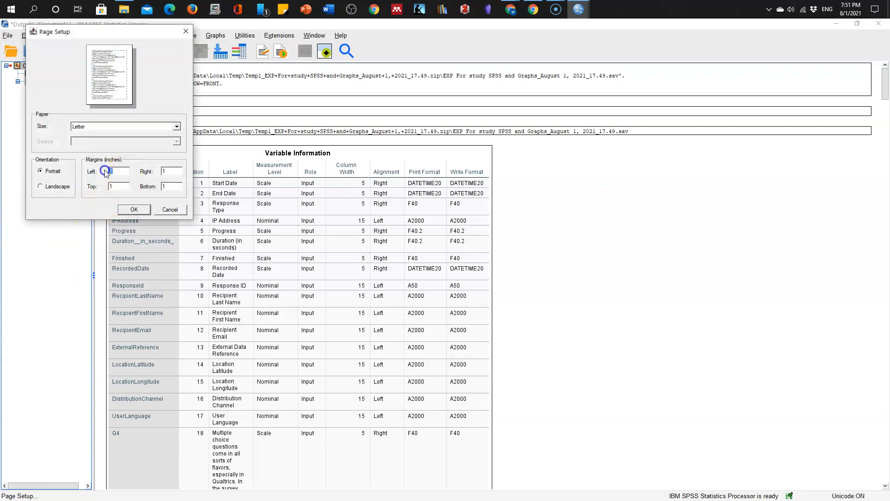
{"action": "type", "text": "0.5"}
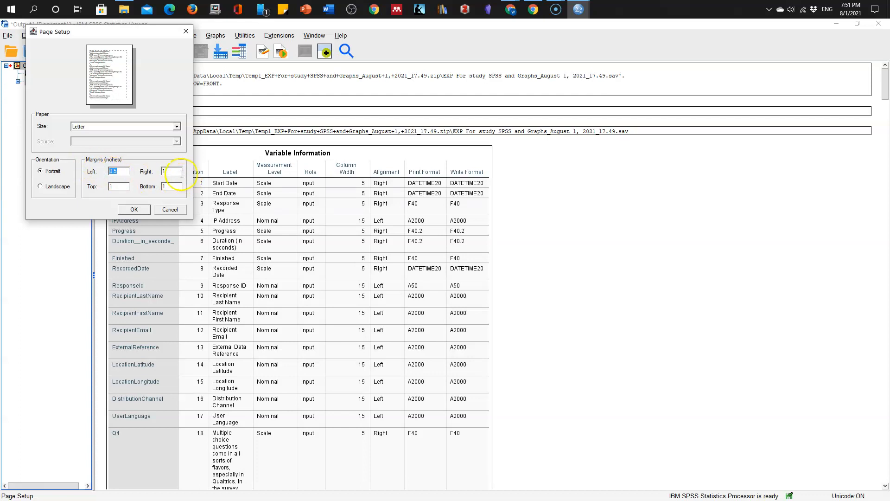
{"action": "type", "text": "0.5"}
{"action": "left_click", "coordinate": [120, 187]}
{"action": "type", "text": "0.50.5"}
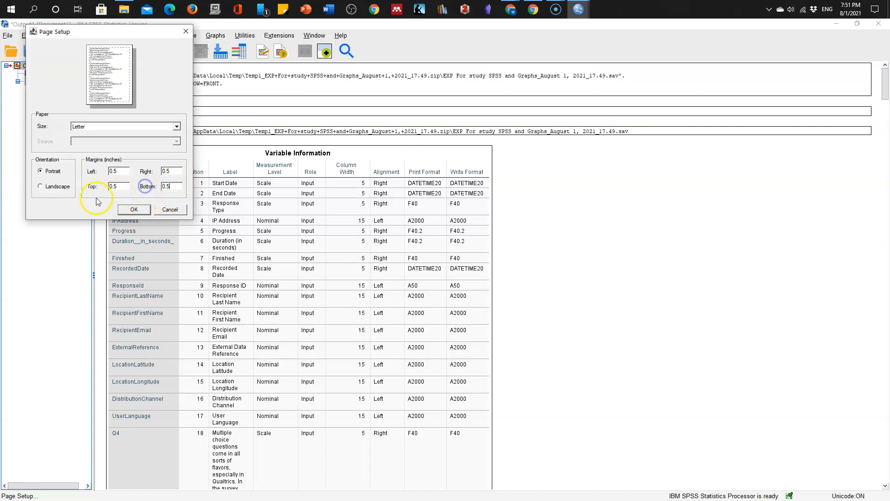
{"action": "left_click", "coordinate": [41, 188]}
{"action": "left_click", "coordinate": [134, 210]}
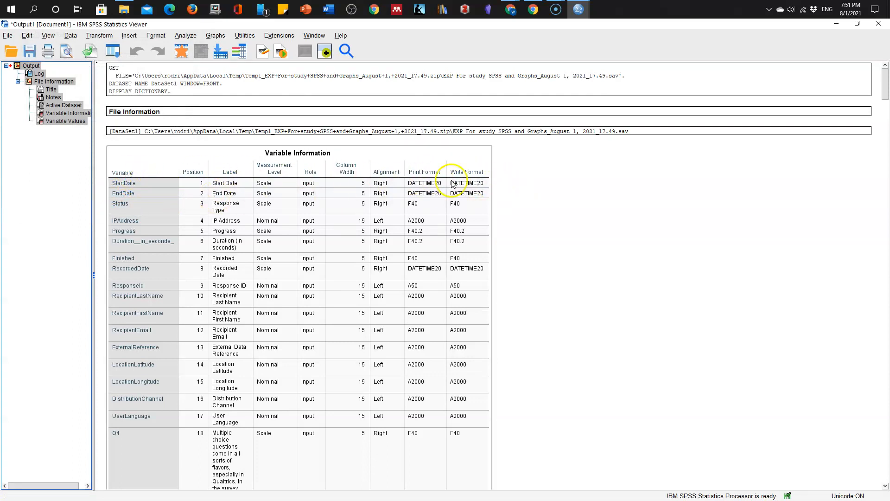
{"action": "scroll", "coordinate": [440, 243], "scroll_direction": "down", "scroll_amount": 5}
{"action": "scroll", "coordinate": [441, 243], "scroll_direction": "up", "scroll_amount": 5}
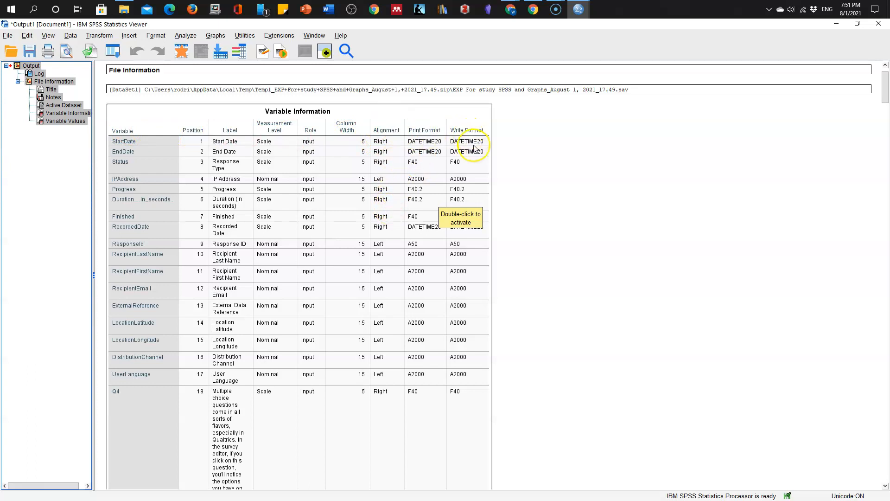
Look through the Variable Information table in the output, from the start down to the Q5 items and back.
{"action": "scroll", "coordinate": [464, 167], "scroll_direction": "down", "scroll_amount": 5}
{"action": "scroll", "coordinate": [464, 168], "scroll_direction": "up", "scroll_amount": 5}
{"action": "scroll", "coordinate": [464, 168], "scroll_direction": "down", "scroll_amount": 5}
{"action": "scroll", "coordinate": [463, 167], "scroll_direction": "up", "scroll_amount": 6}
{"action": "scroll", "coordinate": [462, 167], "scroll_direction": "down", "scroll_amount": 5}
{"action": "scroll", "coordinate": [460, 166], "scroll_direction": "up", "scroll_amount": 5}
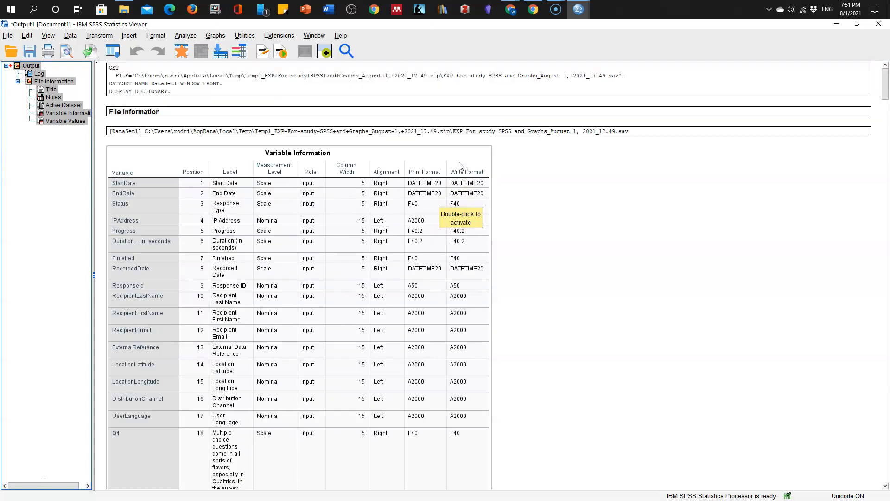
{"action": "scroll", "coordinate": [378, 230], "scroll_direction": "down", "scroll_amount": 12}
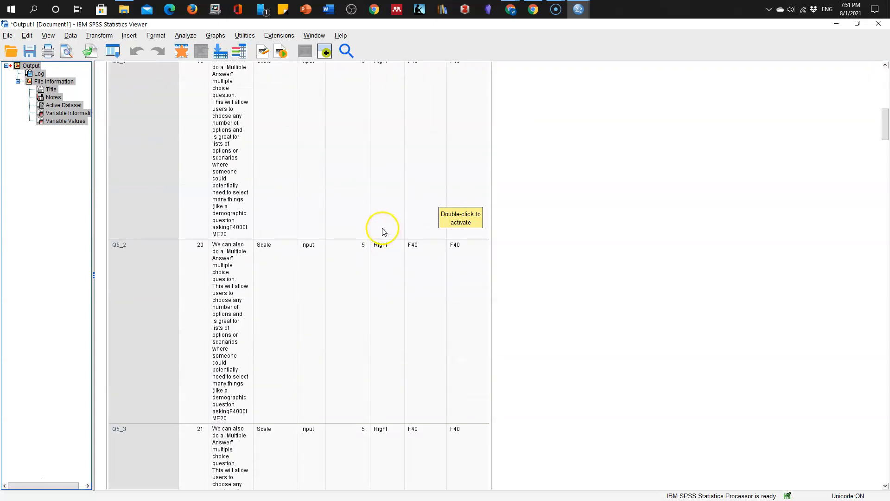
{"action": "scroll", "coordinate": [378, 230], "scroll_direction": "up", "scroll_amount": 12}
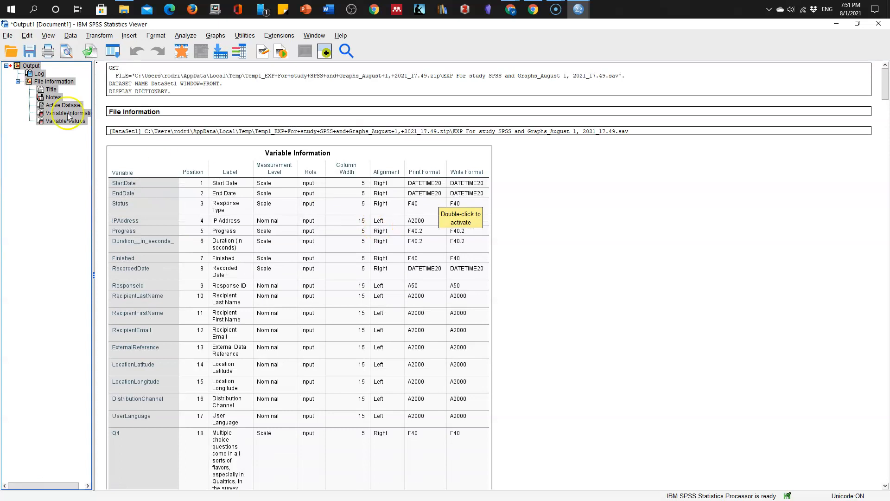
Print all visible output with the Microsoft Print to PDF printer.
{"action": "left_click", "coordinate": [53, 53]}
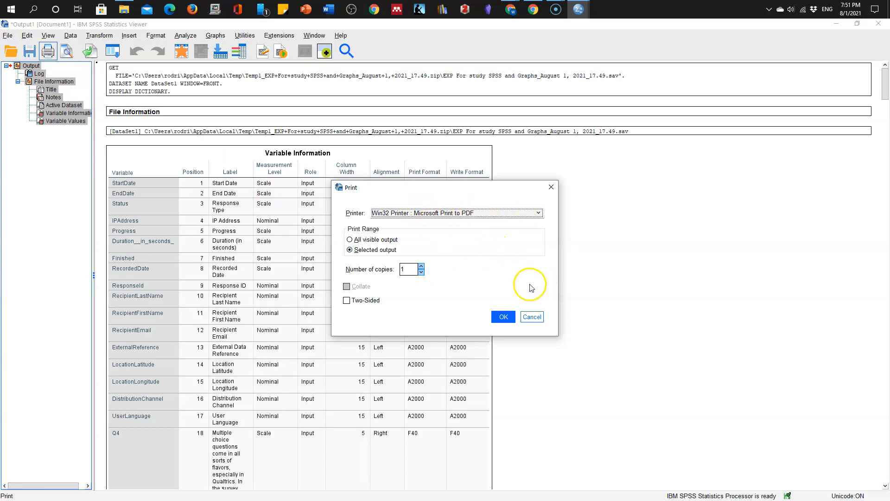
{"action": "left_click", "coordinate": [350, 239]}
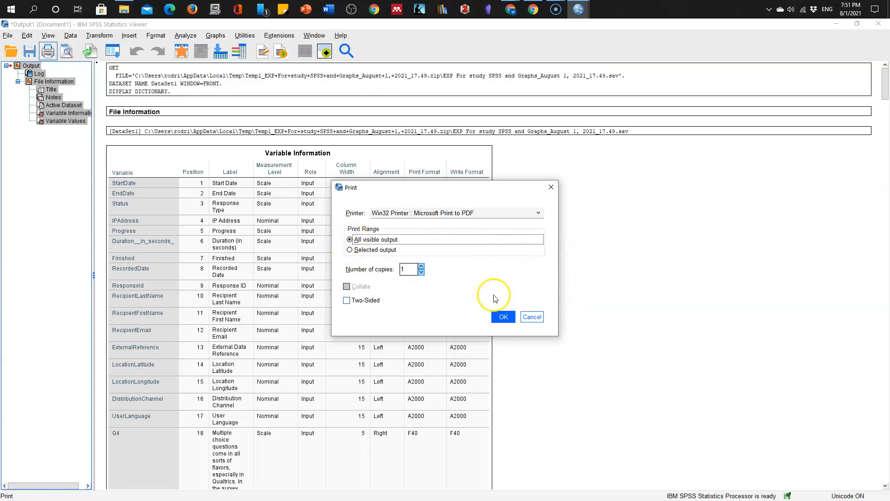
{"action": "left_click", "coordinate": [504, 318]}
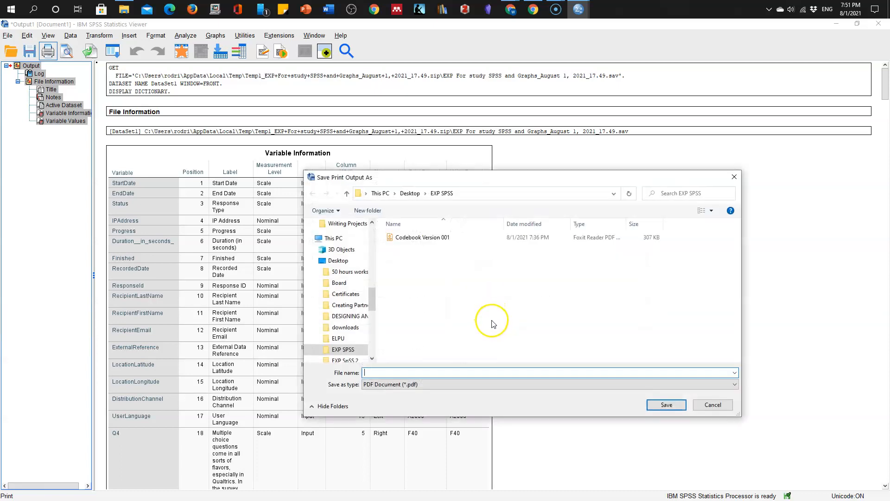
Save the print output as the PDF "Codebook Version 001" in the EXP SpSS 2 folder on the Desktop.
{"action": "left_click", "coordinate": [411, 194]}
{"action": "left_click", "coordinate": [706, 259]}
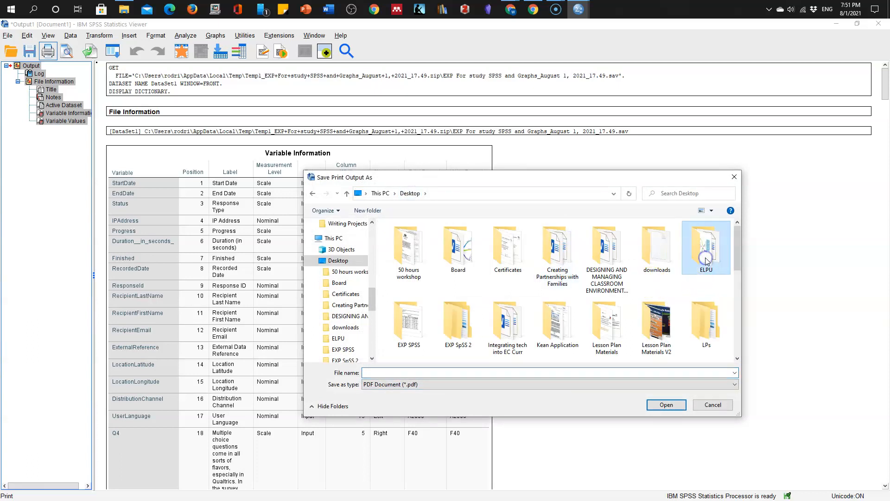
{"action": "key", "text": "e"}
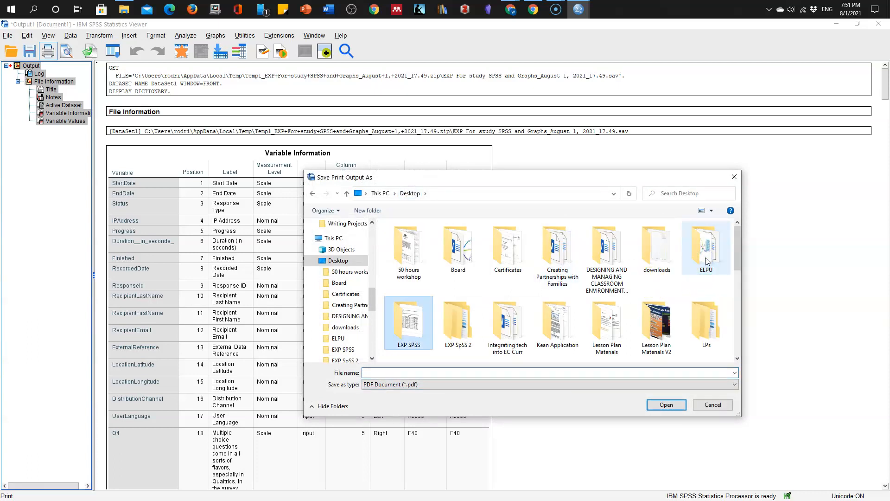
{"action": "left_click", "coordinate": [459, 326]}
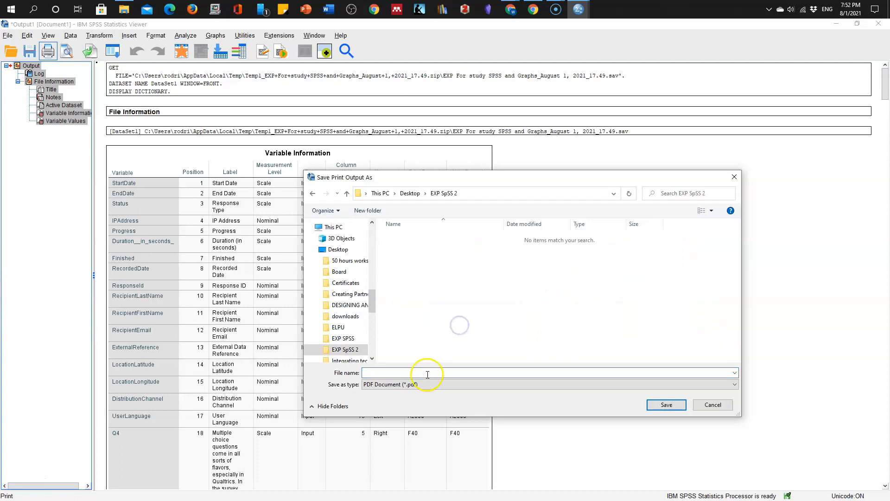
{"action": "left_click", "coordinate": [407, 373]}
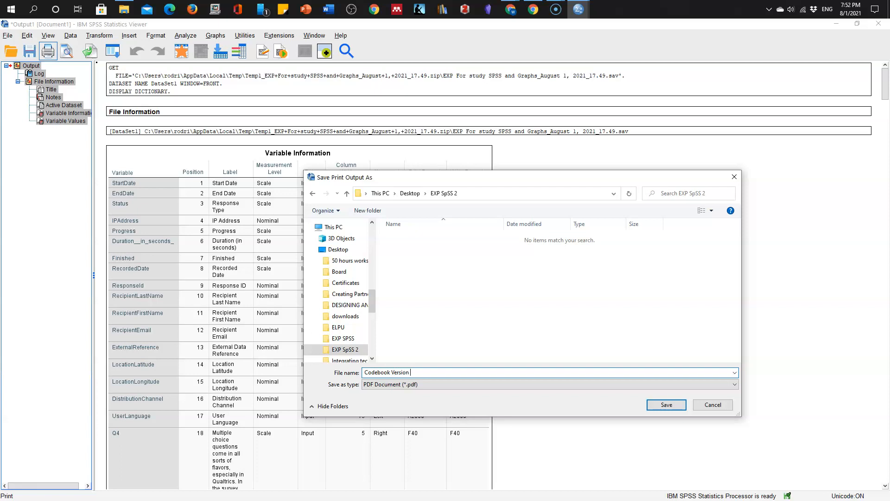
{"action": "key", "text": "Return"}
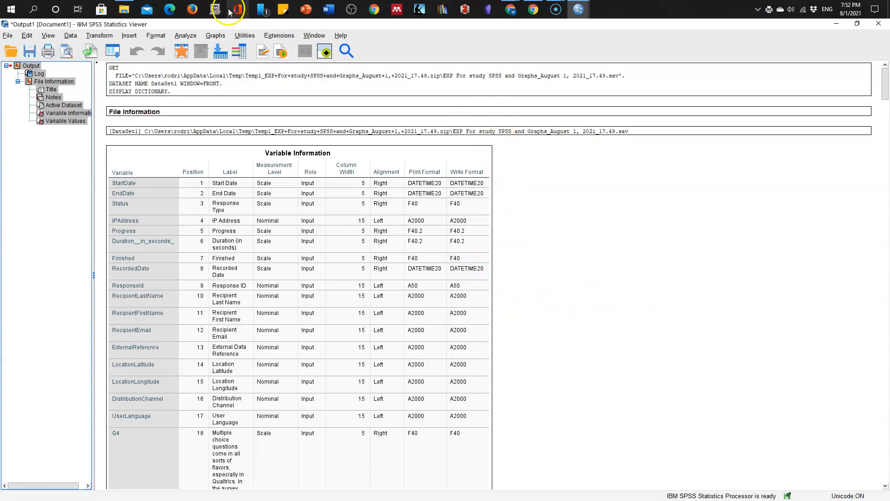
Switch to File Explorer and open Codebook Version 001 from the EXP SpSS 2 folder in a maximized Foxit Reader window.
{"action": "left_click", "coordinate": [124, 9]}
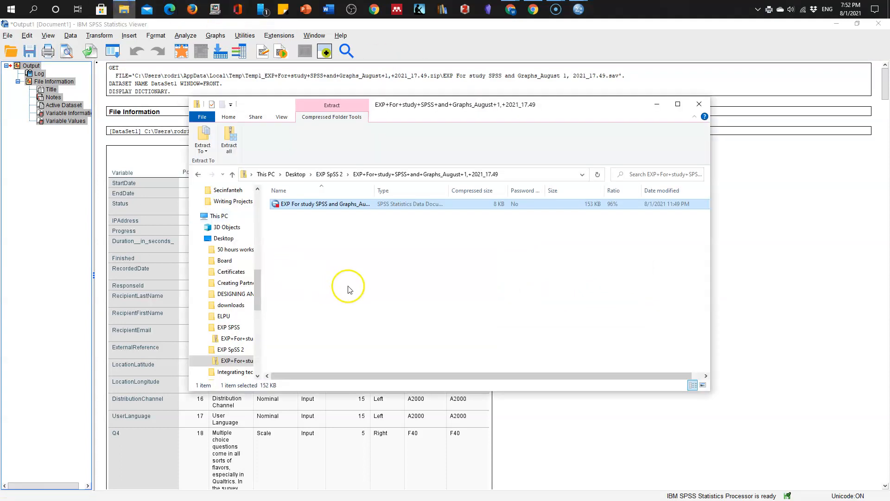
{"action": "left_click", "coordinate": [658, 106]}
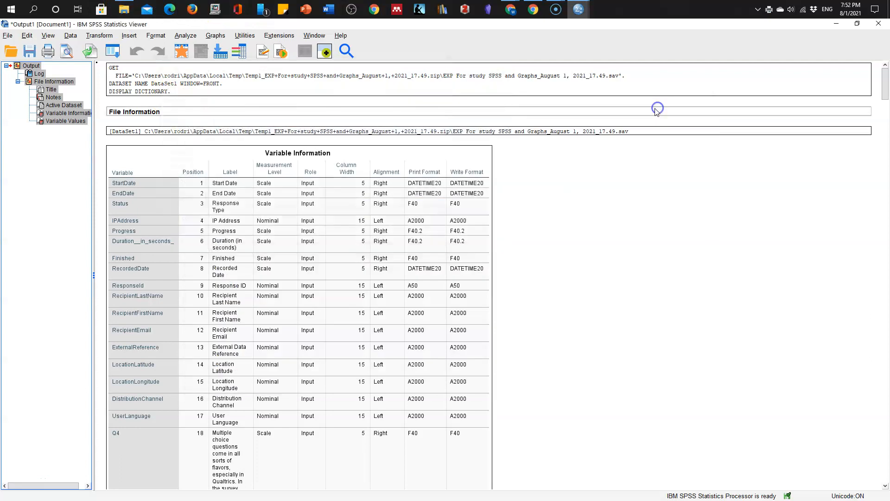
{"action": "left_click", "coordinate": [124, 9]}
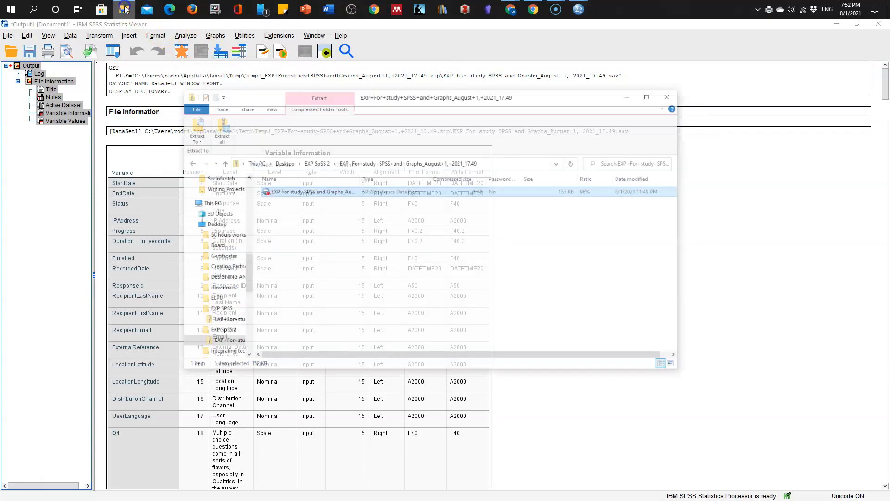
{"action": "left_click", "coordinate": [230, 176]}
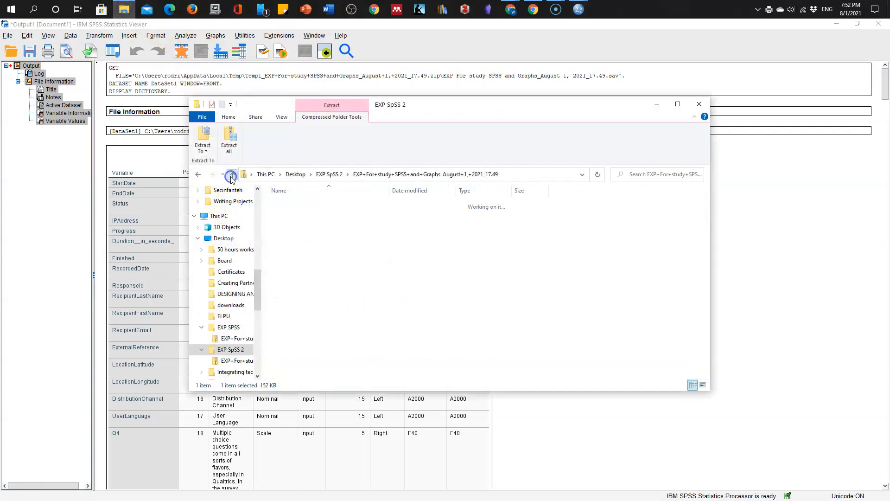
{"action": "left_click", "coordinate": [312, 203]}
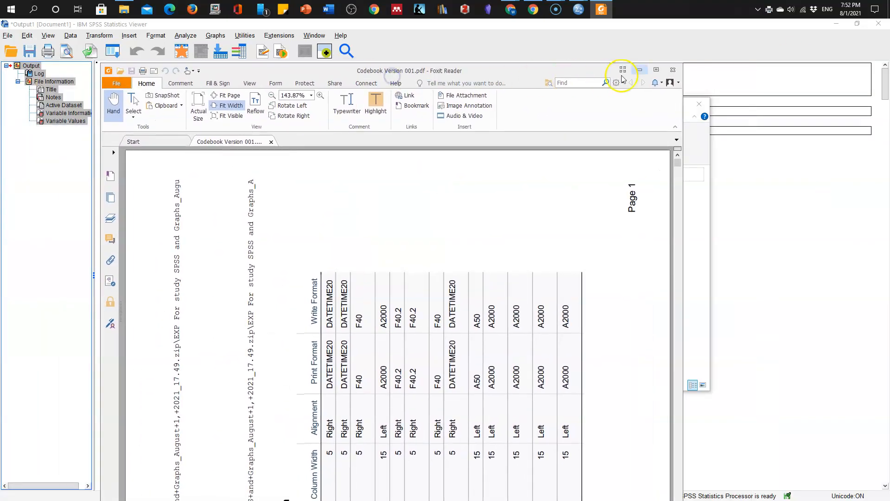
{"action": "left_click", "coordinate": [656, 71]}
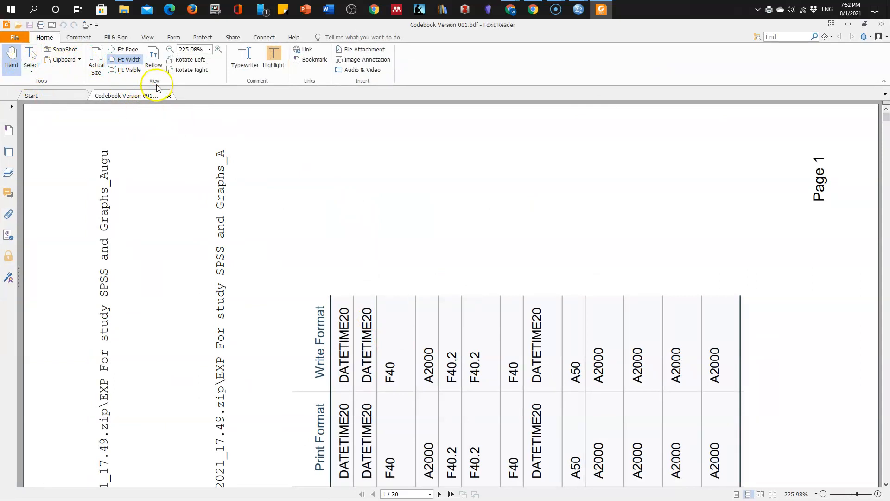
Rotate the page view 90 degrees clockwise and look over the Variable Information table on page 1.
{"action": "left_click", "coordinate": [190, 70]}
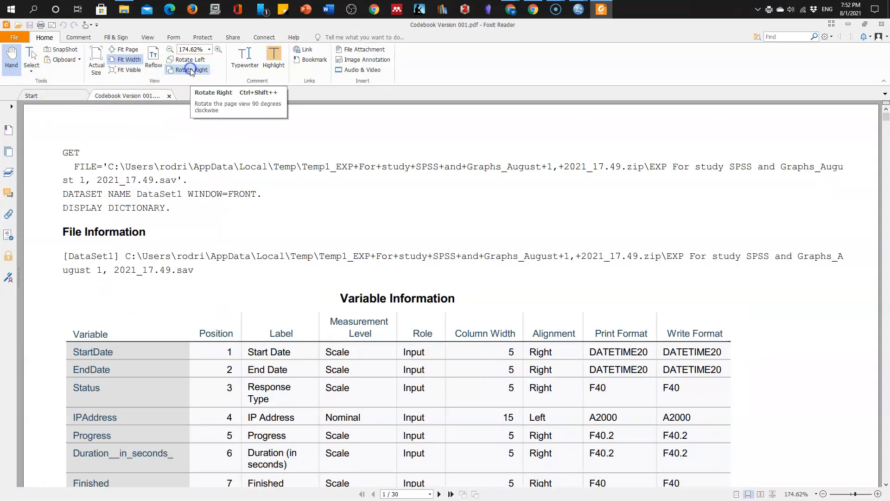
{"action": "scroll", "coordinate": [334, 213], "scroll_direction": "down", "scroll_amount": 4}
{"action": "scroll", "coordinate": [330, 251], "scroll_direction": "up", "scroll_amount": 1}
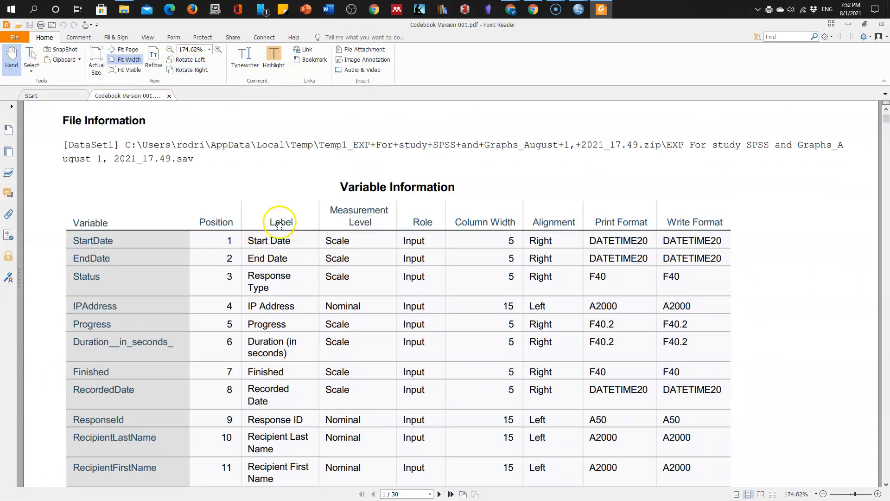
{"action": "left_click_drag", "start_coordinate": [348, 215], "coordinate": [338, 288]}
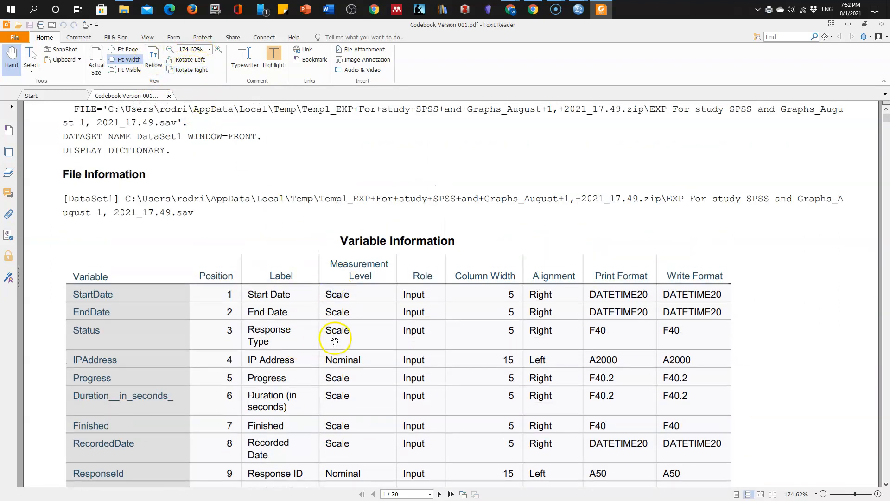
Try selecting text in the Variable Information table, then close the PDF and minimize Foxit Reader.
{"action": "left_click", "coordinate": [31, 56]}
{"action": "left_click_drag", "start_coordinate": [268, 311], "coordinate": [428, 330]}
{"action": "left_click", "coordinate": [428, 329]}
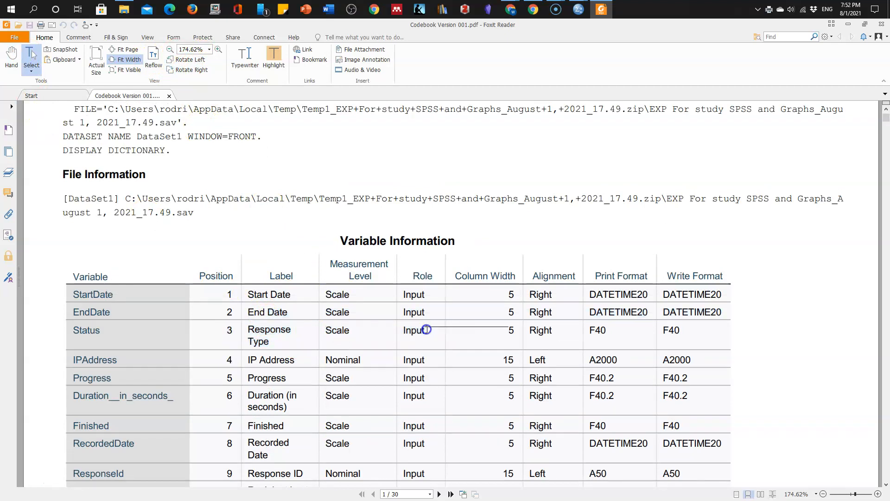
{"action": "left_click", "coordinate": [169, 95]}
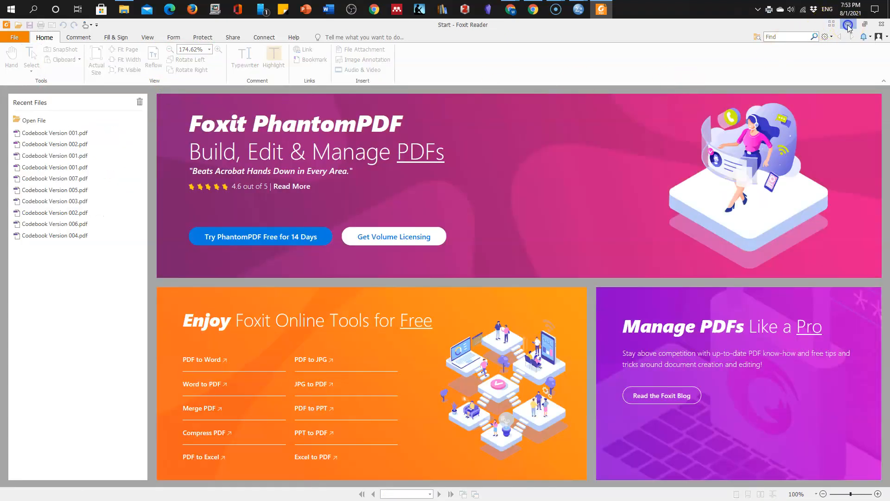
{"action": "left_click", "coordinate": [848, 24]}
Open Codebook Version 001 from the EXP SpSS 2 folder for editing in ABBYY FineReader 15.
{"action": "left_click", "coordinate": [312, 203]}
{"action": "right_click", "coordinate": [312, 203]}
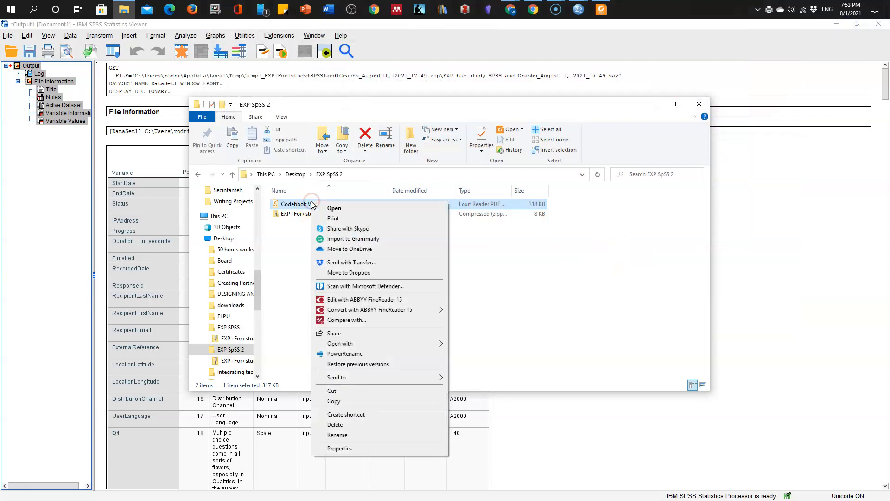
{"action": "left_click", "coordinate": [368, 301]}
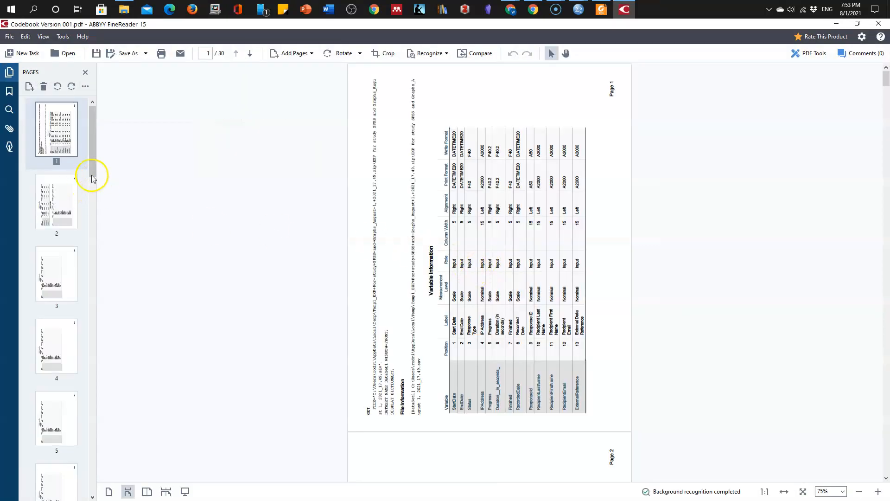
Rotate all pages of the codebook PDF 90 degrees to the right.
{"action": "left_click", "coordinate": [55, 142]}
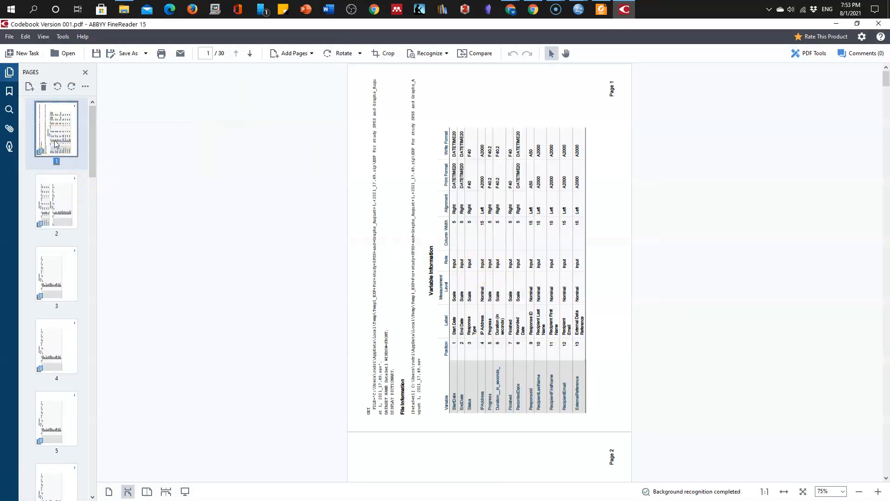
{"action": "key", "text": "ctrl+a"}
{"action": "left_click", "coordinate": [71, 87]}
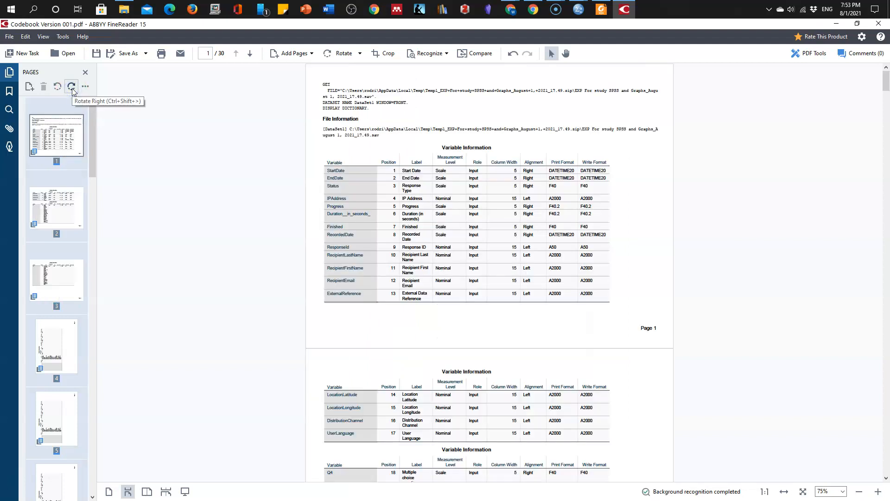
Save the rotated document as the PDF "Codebook Version 002" in the same folder and close ABBYY FineReader.
{"action": "left_click", "coordinate": [146, 53]}
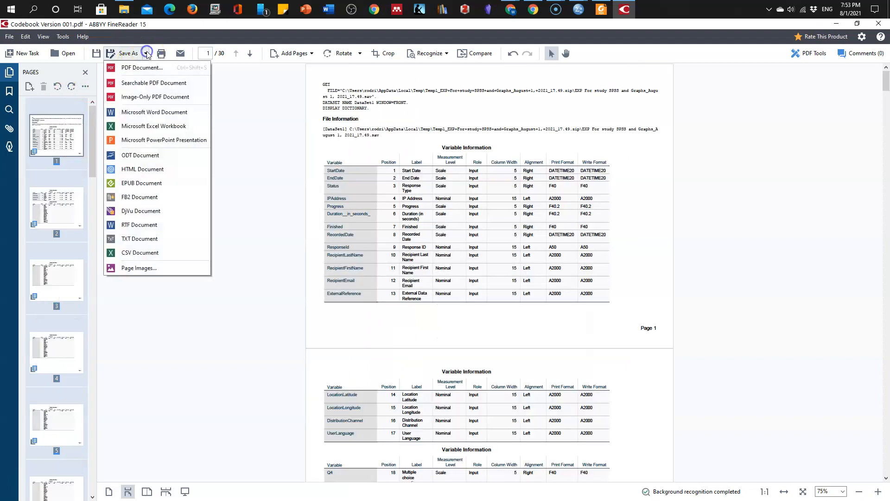
{"action": "left_click", "coordinate": [139, 67]}
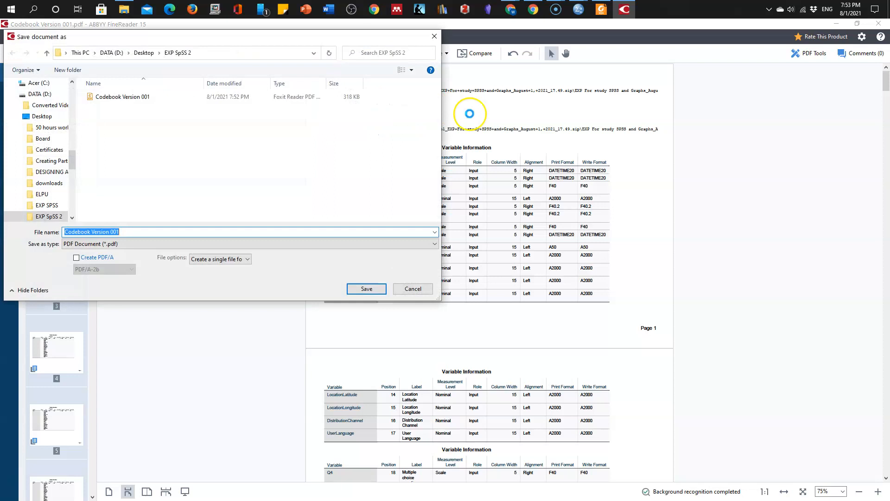
{"action": "left_click", "coordinate": [178, 231]}
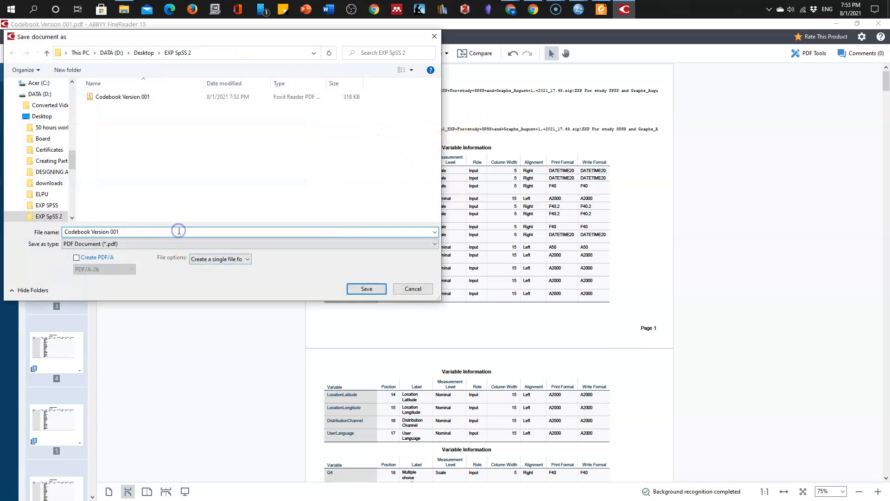
{"action": "key", "text": "BackSpace"}
{"action": "type", "text": "2"}
{"action": "left_click", "coordinate": [361, 292]}
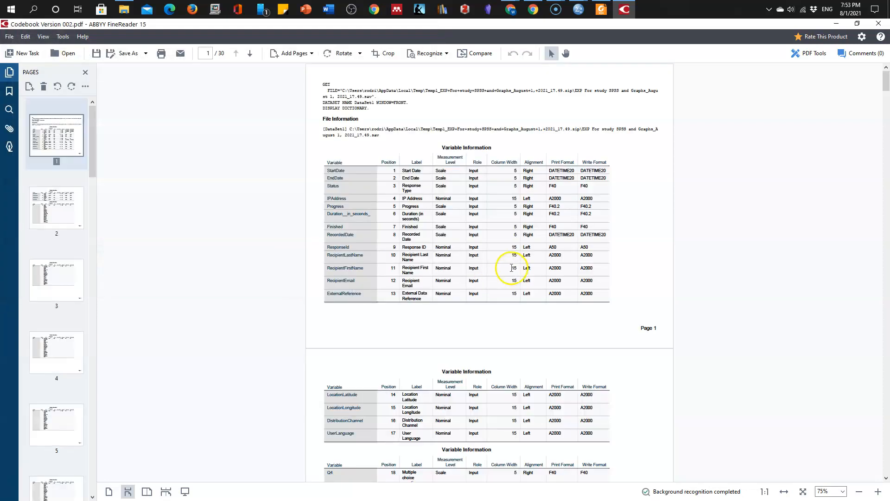
{"action": "left_click", "coordinate": [879, 24]}
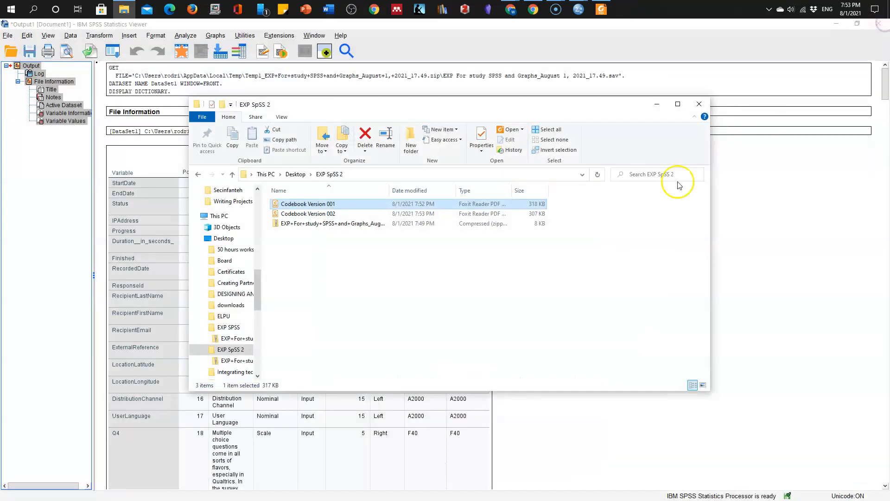
Open Codebook Version 002 in Foxit Reader to check its page orientation, and close the reader.
{"action": "left_click", "coordinate": [329, 213]}
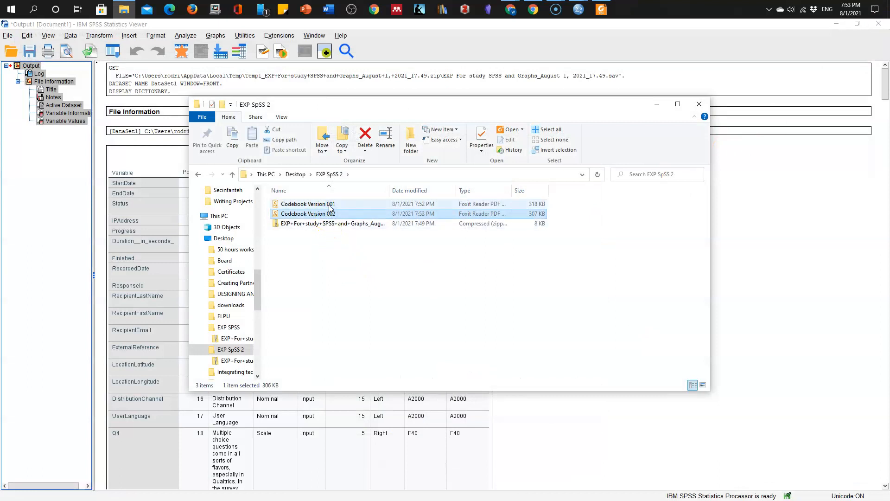
{"action": "double_click", "coordinate": [322, 214]}
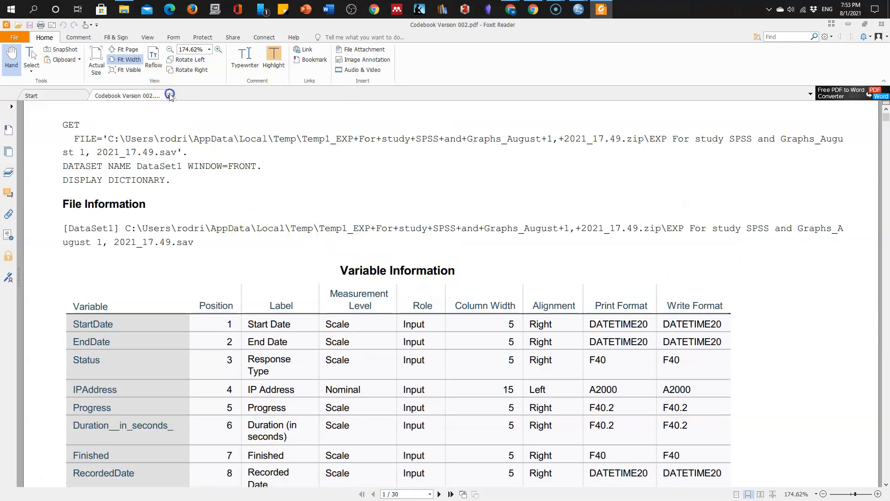
{"action": "left_click", "coordinate": [170, 95]}
{"action": "left_click", "coordinate": [881, 24]}
Delete the Codebook Version 001 file from the EXP SpSS 2 folder.
{"action": "double_click", "coordinate": [352, 203]}
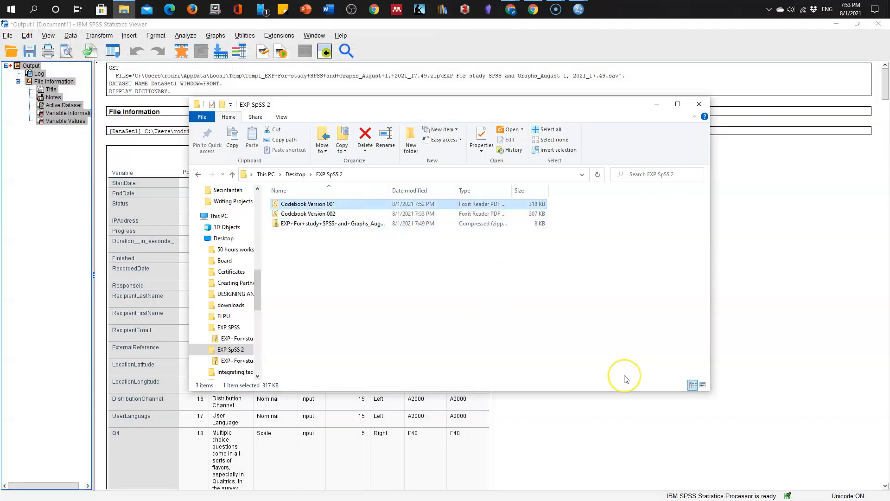
{"action": "key", "text": "Delete"}
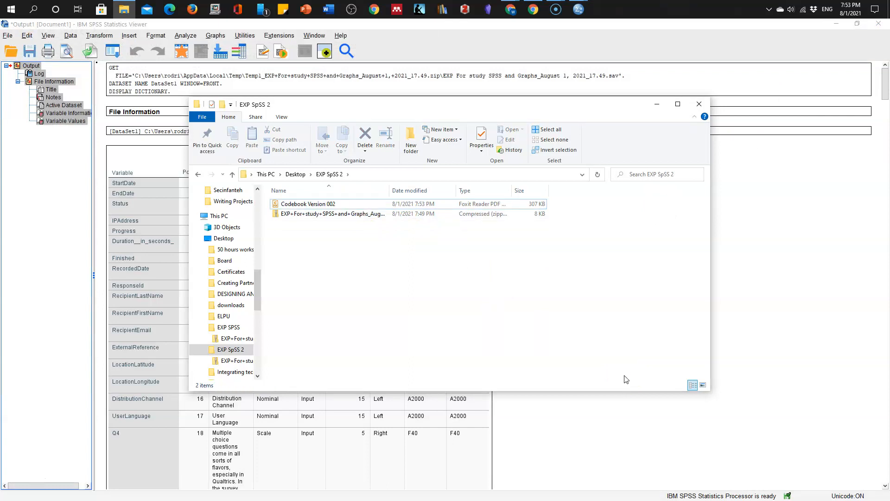
Rename the Codebook Version 002 file in the EXP SpSS 2 folder as "Codebook Version 001".
{"action": "left_click", "coordinate": [288, 204]}
{"action": "left_click", "coordinate": [336, 204]}
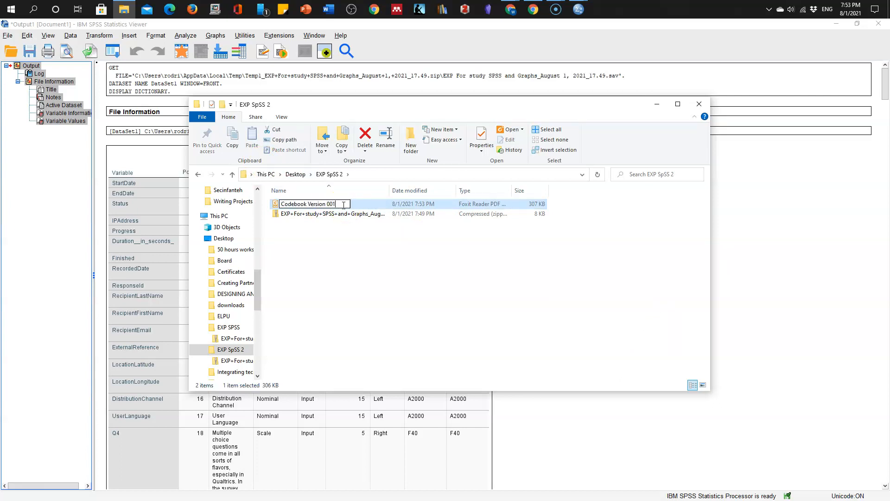
{"action": "key", "text": "Return"}
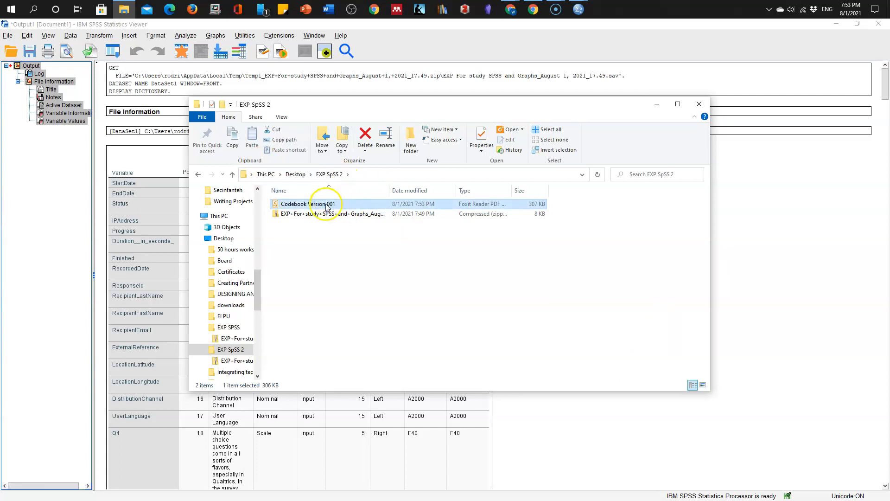
Open Codebook Version 001 in Foxit Reader and look through the variable information tables on its first pages.
{"action": "double_click", "coordinate": [328, 205]}
{"action": "scroll", "coordinate": [510, 218], "scroll_direction": "down", "scroll_amount": 10}
{"action": "scroll", "coordinate": [466, 238], "scroll_direction": "down", "scroll_amount": 9}
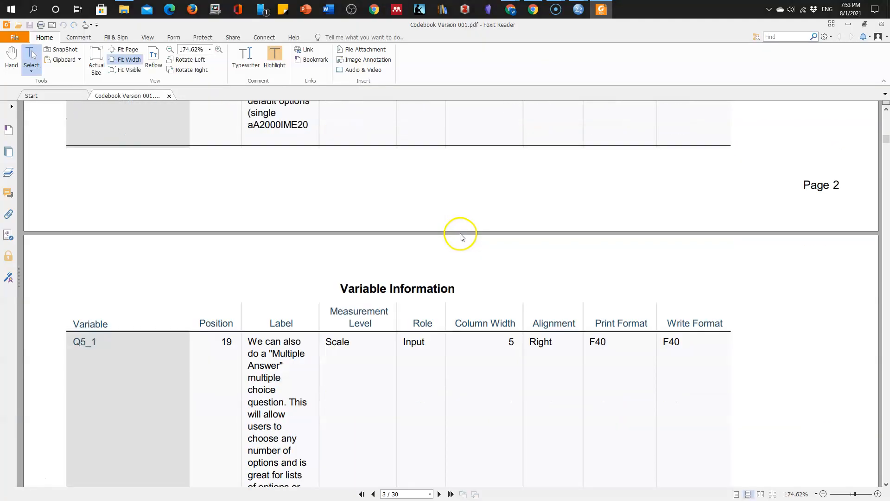
{"action": "scroll", "coordinate": [465, 237], "scroll_direction": "up", "scroll_amount": 3}
{"action": "scroll", "coordinate": [465, 237], "scroll_direction": "up", "scroll_amount": 10}
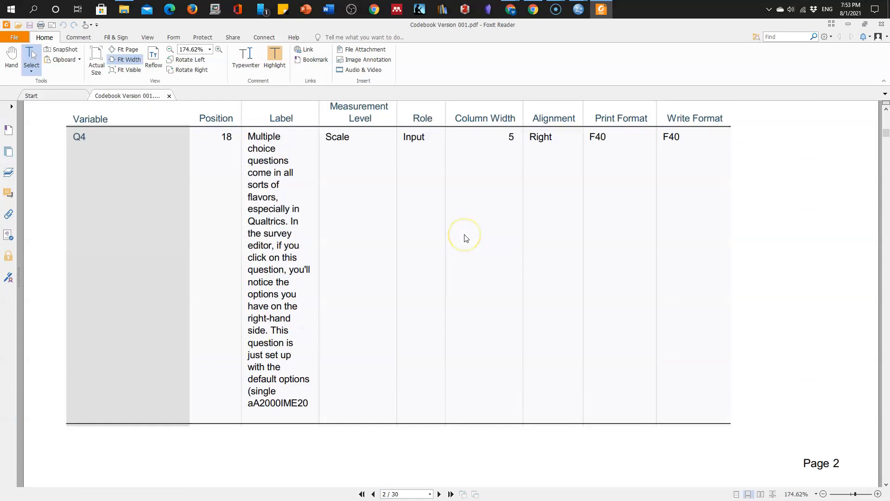
{"action": "scroll", "coordinate": [466, 238], "scroll_direction": "down", "scroll_amount": 6}
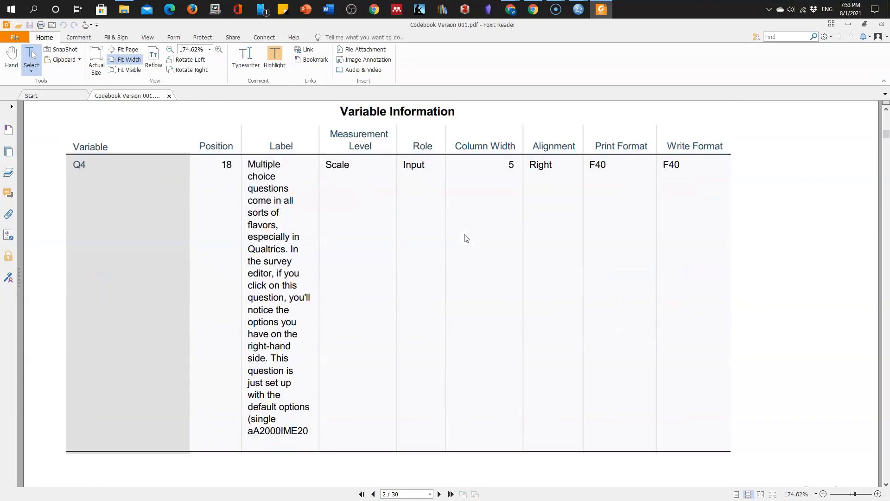
{"action": "scroll", "coordinate": [469, 237], "scroll_direction": "up", "scroll_amount": 7}
{"action": "scroll", "coordinate": [469, 236], "scroll_direction": "up", "scroll_amount": 15}
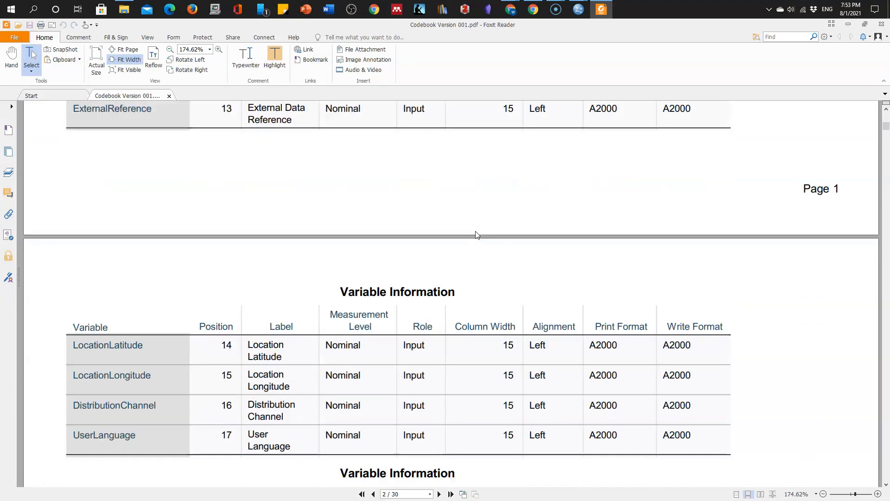